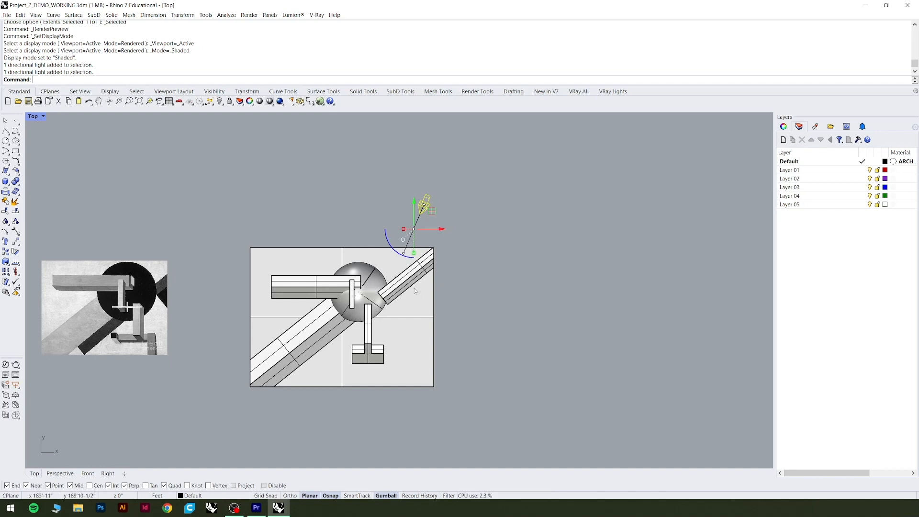
Step: Deselect the directional light and examine the model and light from several angles in the Perspective view
click(463, 271)
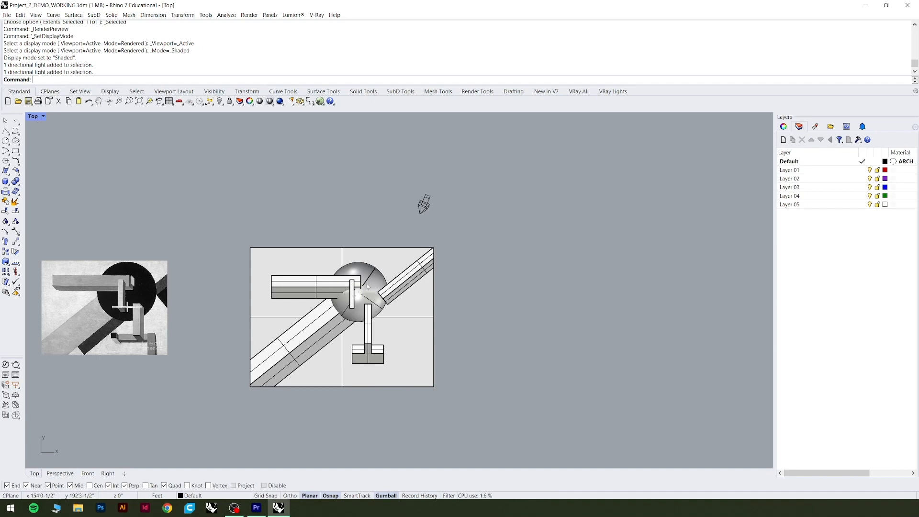
click(58, 473)
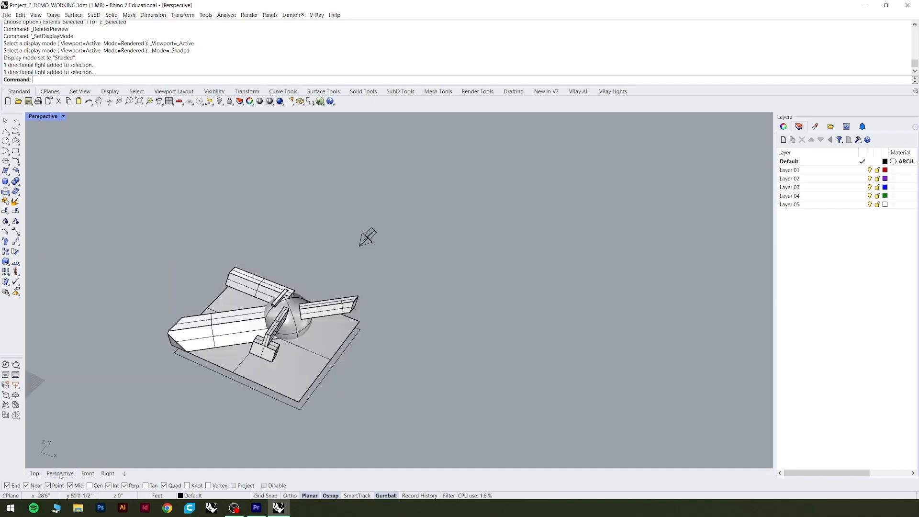
scroll(359, 368, up, 5)
right_drag(359, 369, 383, 292)
scroll(401, 329, down, 5)
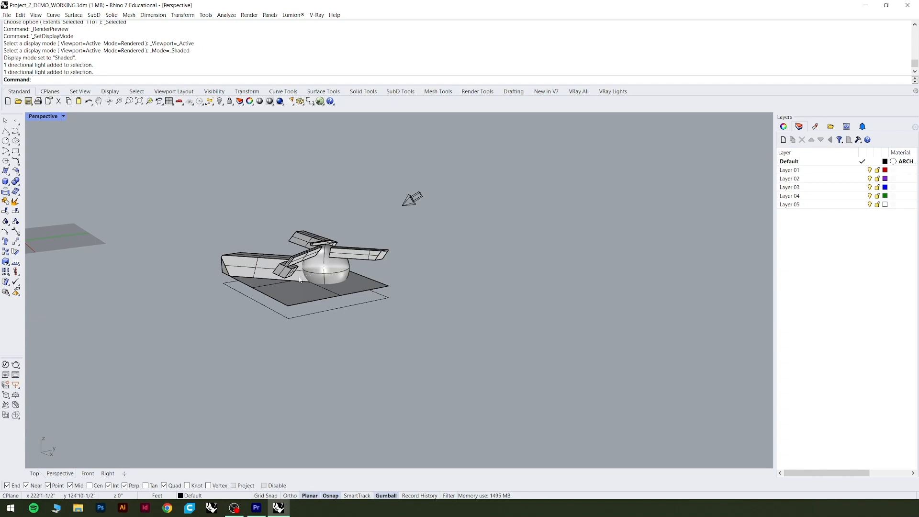
right_drag(352, 238, 342, 216)
Step: Select the directional light above the model and rotate it slightly about the vertical axis, leaving it deselected
click(390, 202)
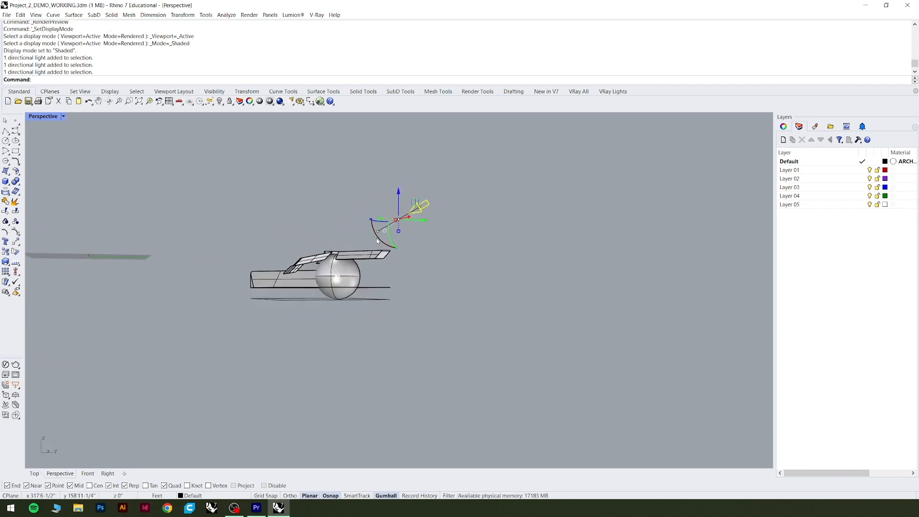
right_drag(420, 269, 343, 269)
right_drag(372, 371, 428, 389)
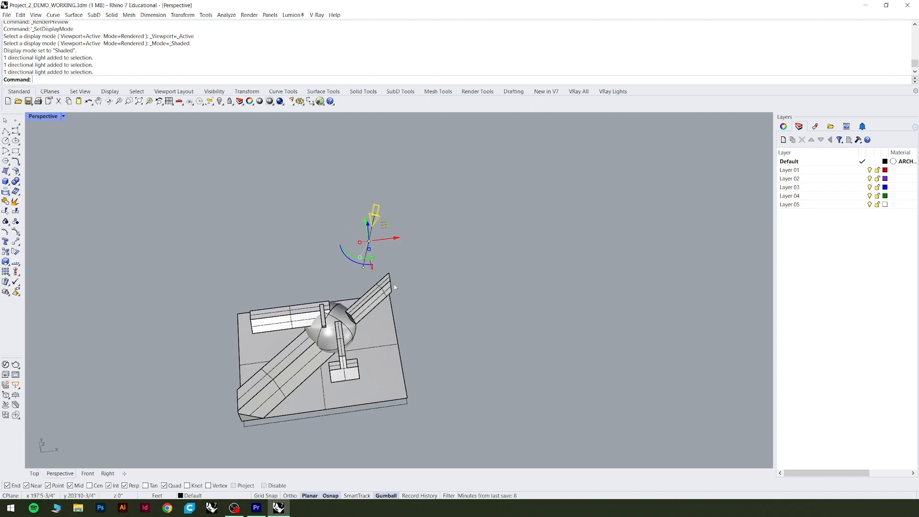
right_drag(394, 287, 427, 316)
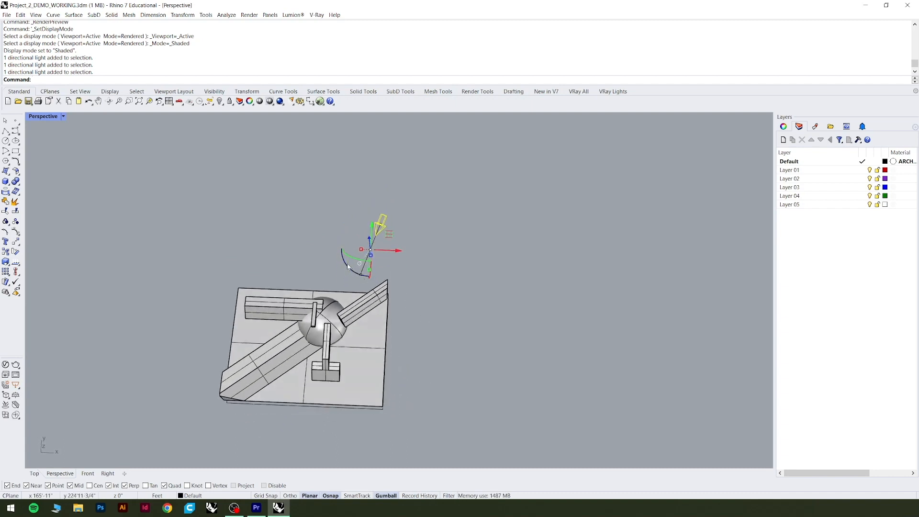
drag(348, 267, 328, 269)
click(483, 294)
right_drag(483, 295, 483, 312)
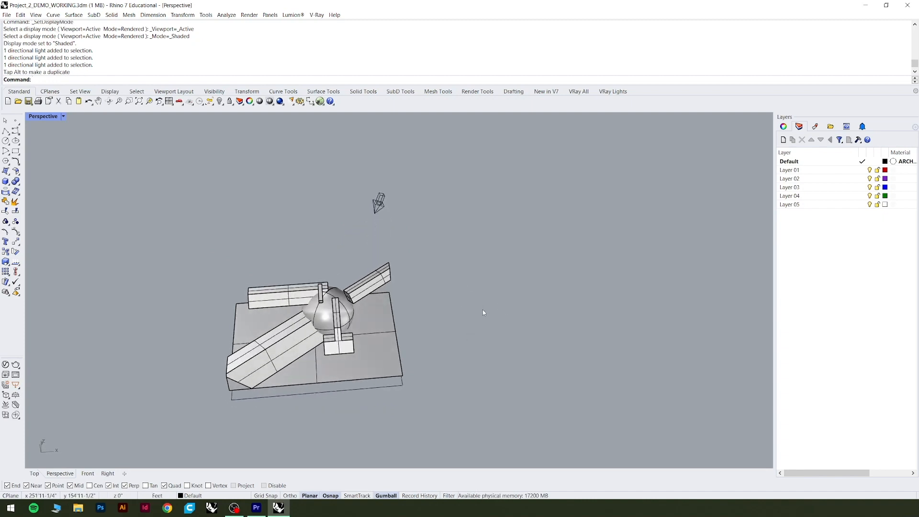
Step: Set the Perspective viewport to Rendered display mode and examine the lighting on the model
click(272, 105)
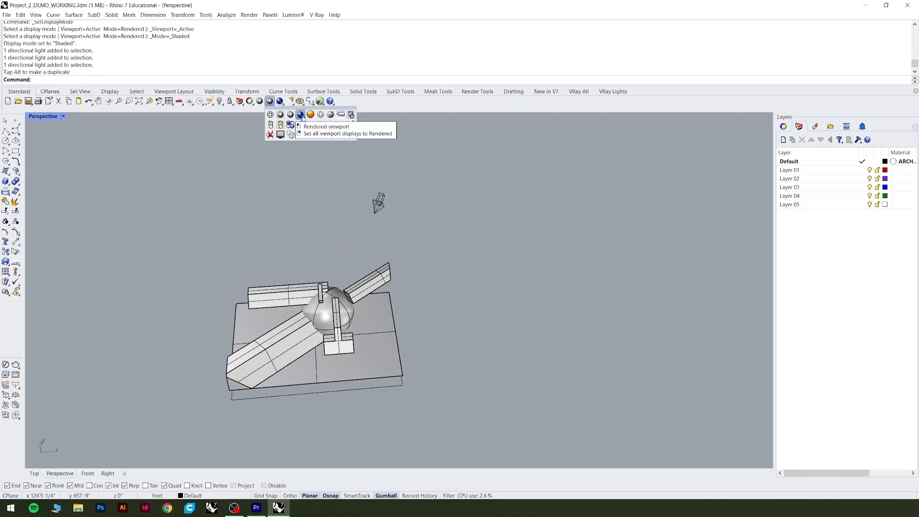
click(302, 117)
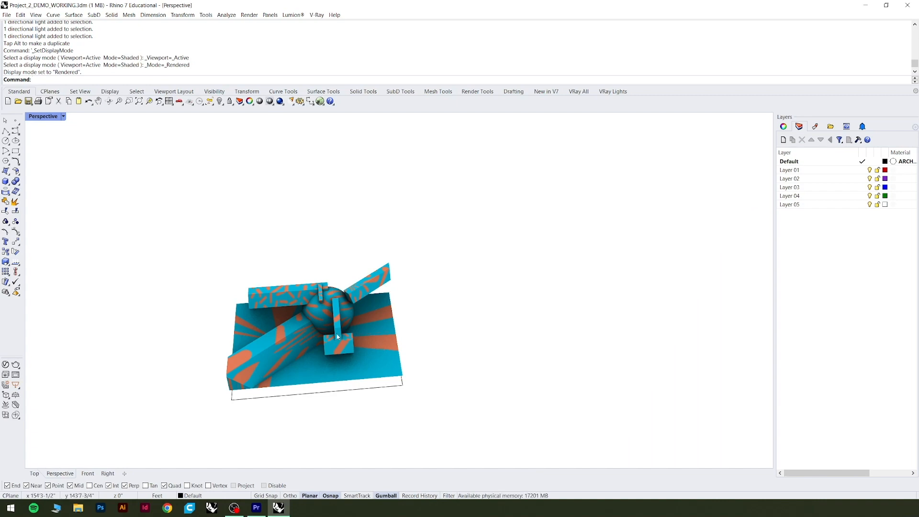
right_drag(469, 318, 446, 328)
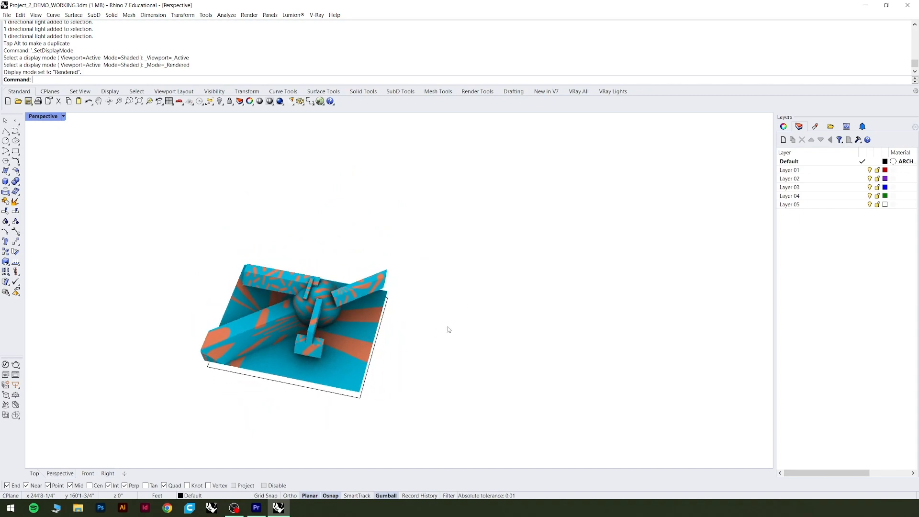
scroll(340, 311, up, 3)
right_drag(340, 308, 311, 306)
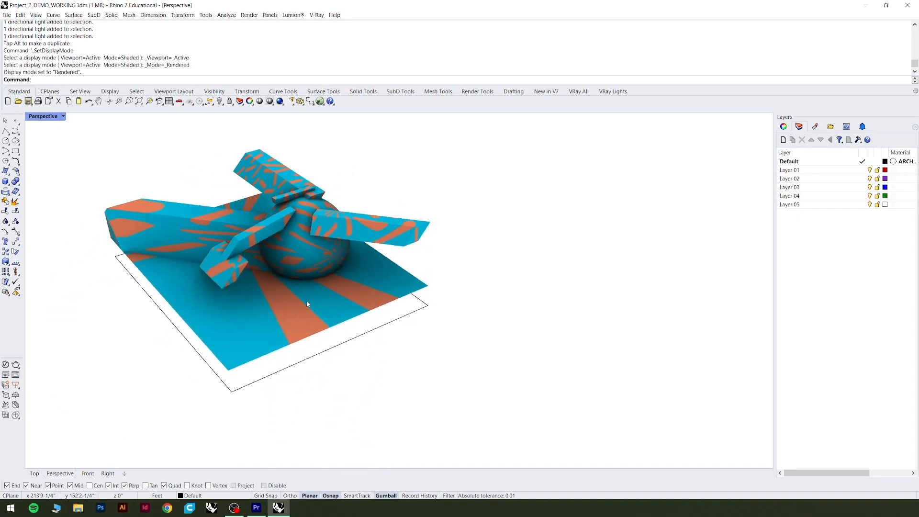
right_drag(239, 316, 280, 291)
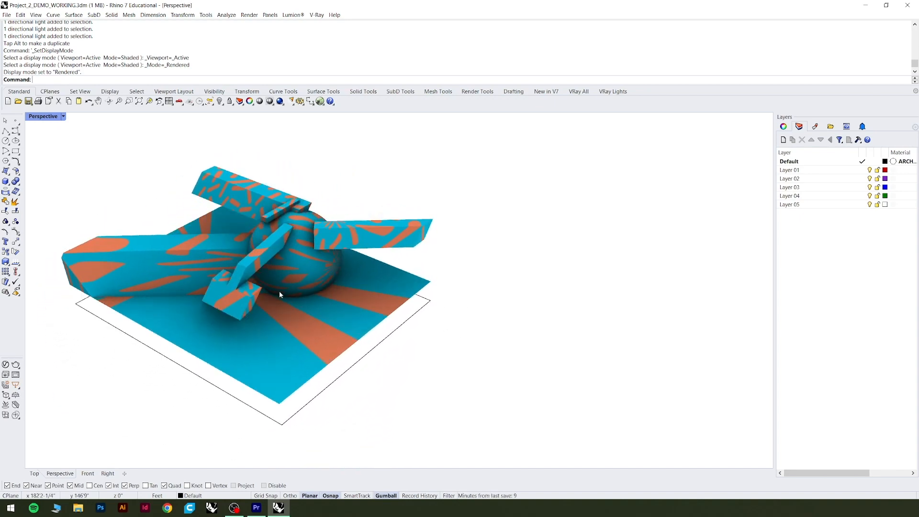
right_drag(192, 331, 426, 286)
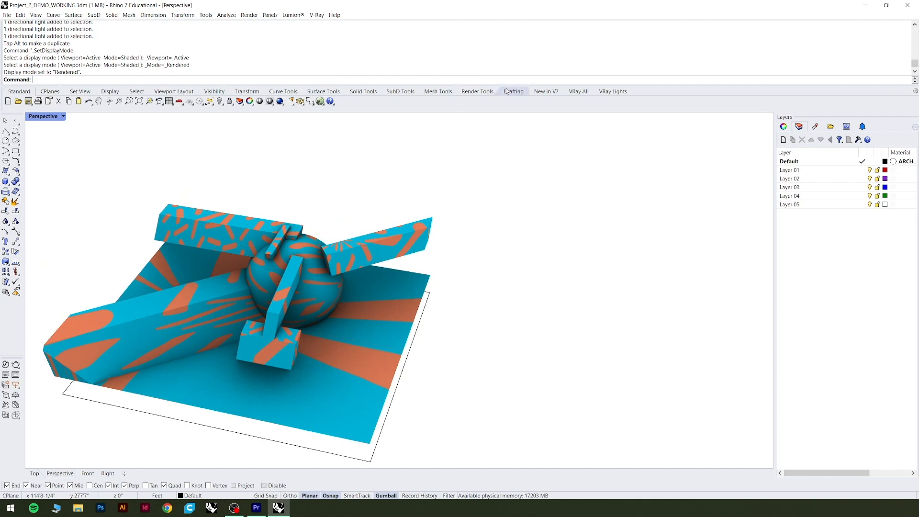
Step: Open the light manager and turn off the Skylight
click(477, 91)
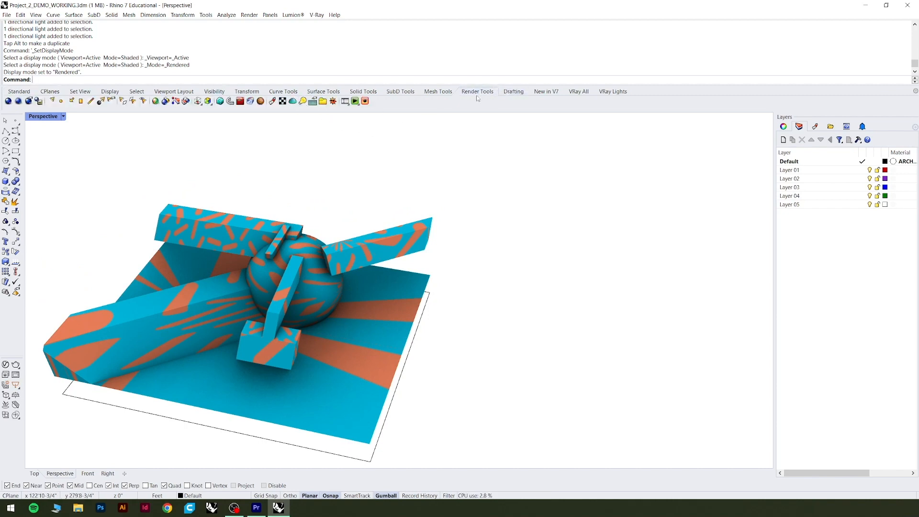
click(303, 102)
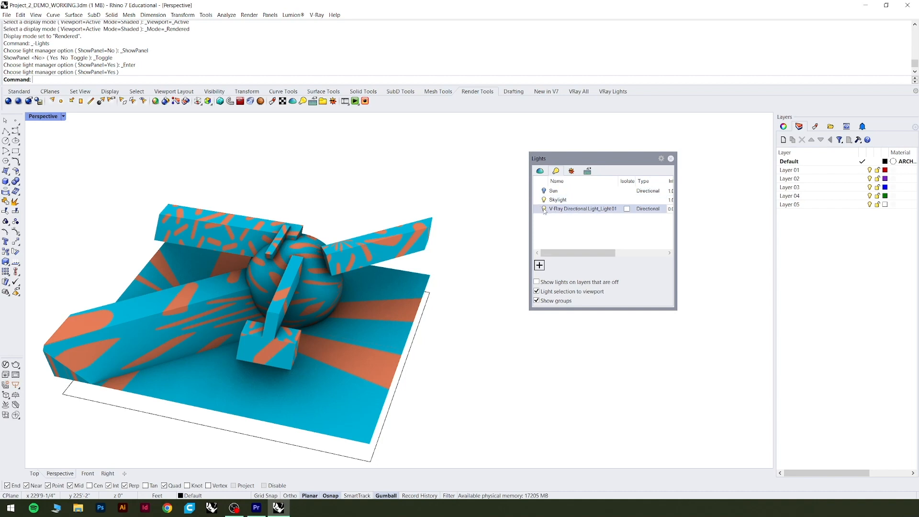
mouse_move(560, 253)
mouse_down()
mouse_move(582, 254)
mouse_move(560, 254)
mouse_up()
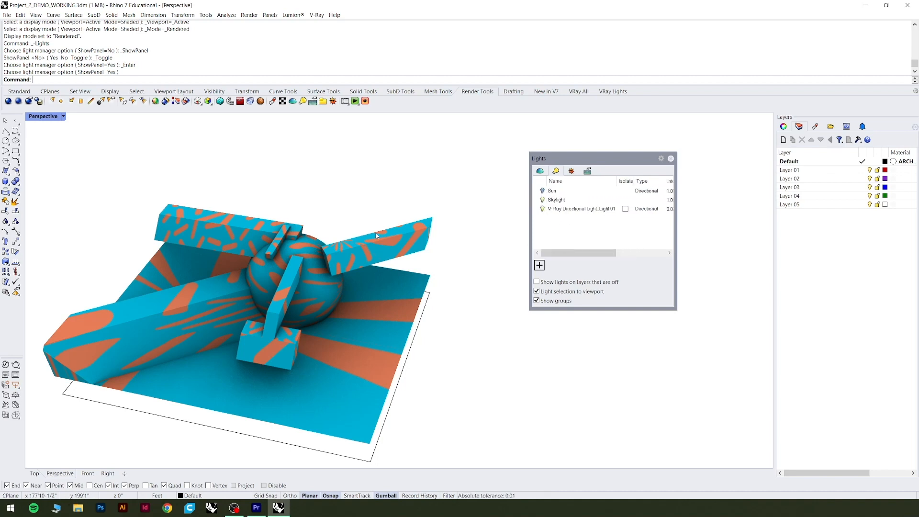
click(543, 200)
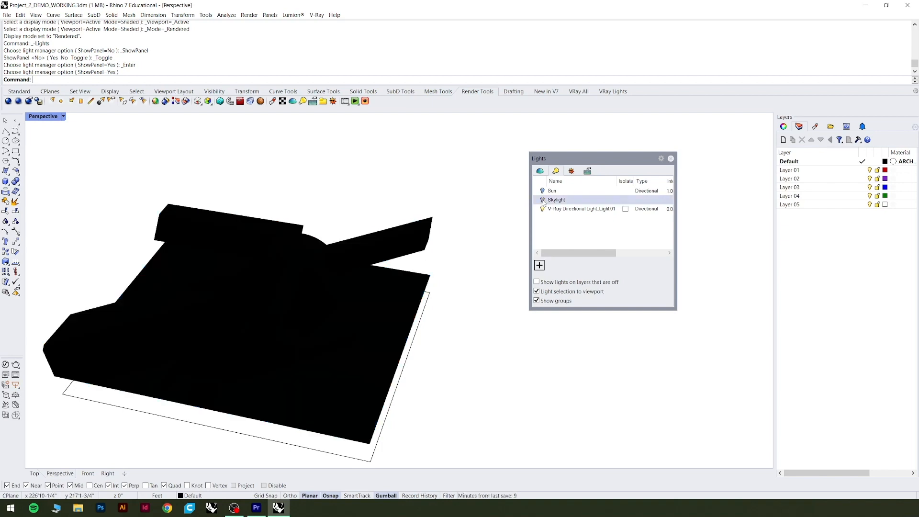
Step: Set the V-Ray directional light's intensity to 3
drag(588, 253, 626, 253)
click(602, 209)
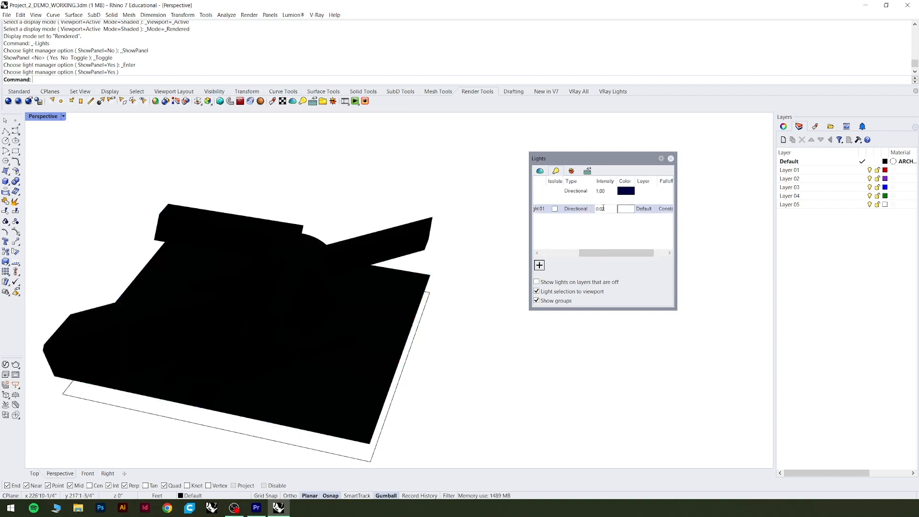
click(608, 209)
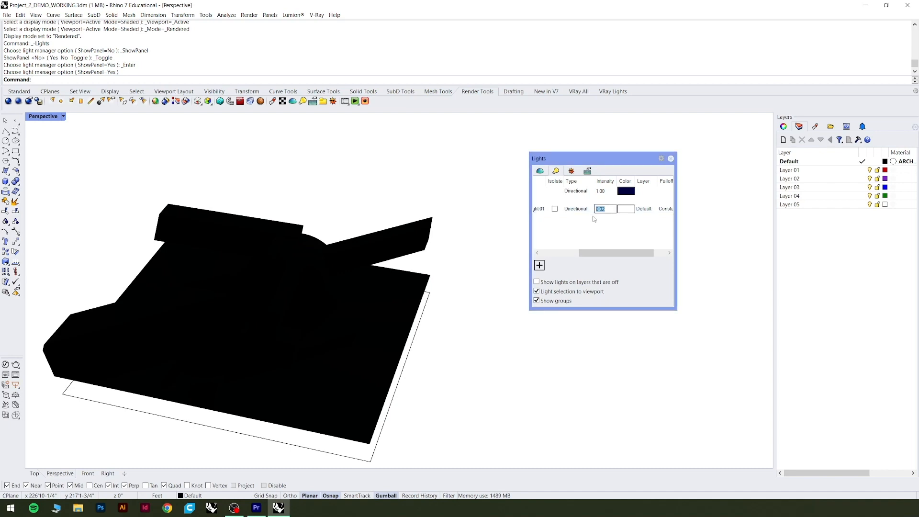
key(Return)
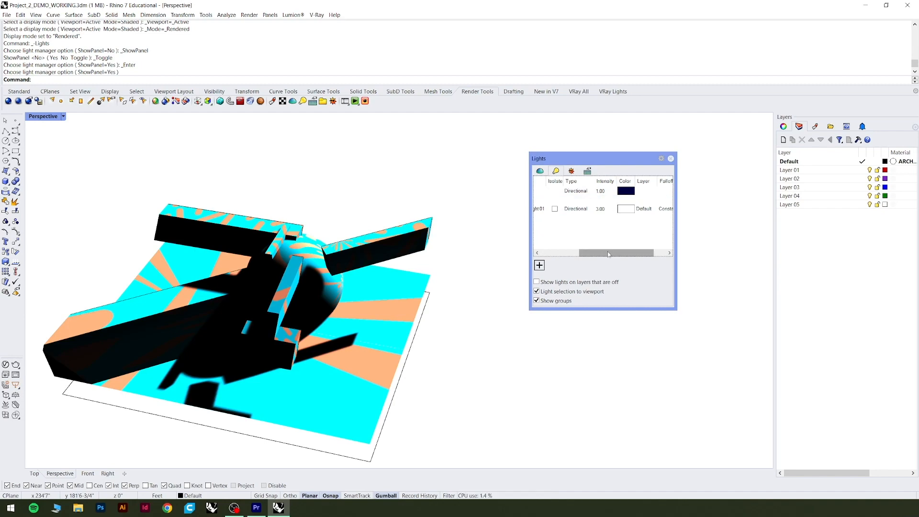
Step: Examine the cast shadows around the model, switching the Skylight on for comparison and back off
drag(609, 253, 572, 254)
scroll(472, 317, down, 4)
scroll(333, 326, up, 5)
right_drag(333, 326, 348, 256)
scroll(347, 256, down, 6)
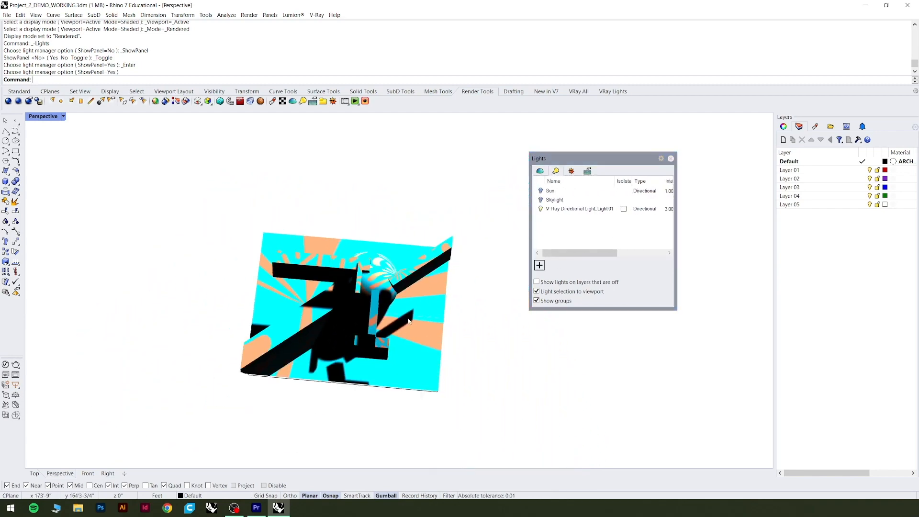
scroll(430, 326, up, 4)
right_drag(480, 317, 481, 275)
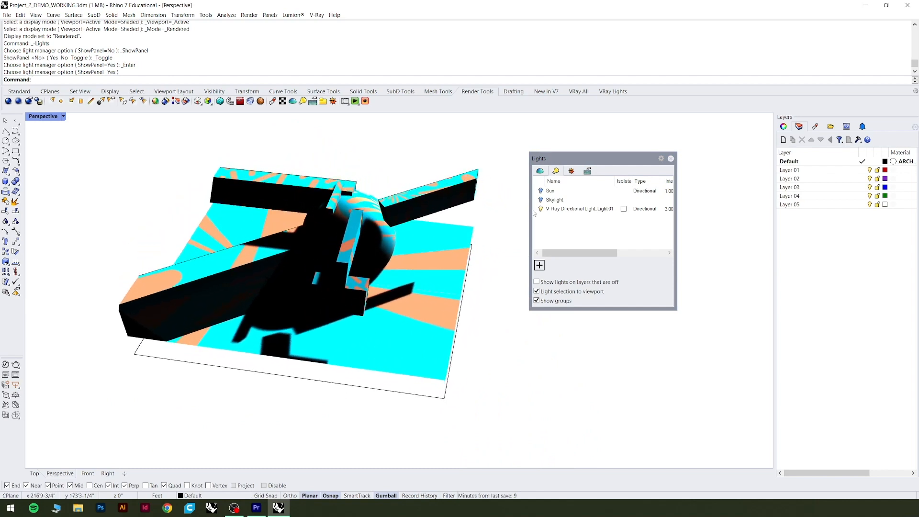
click(541, 200)
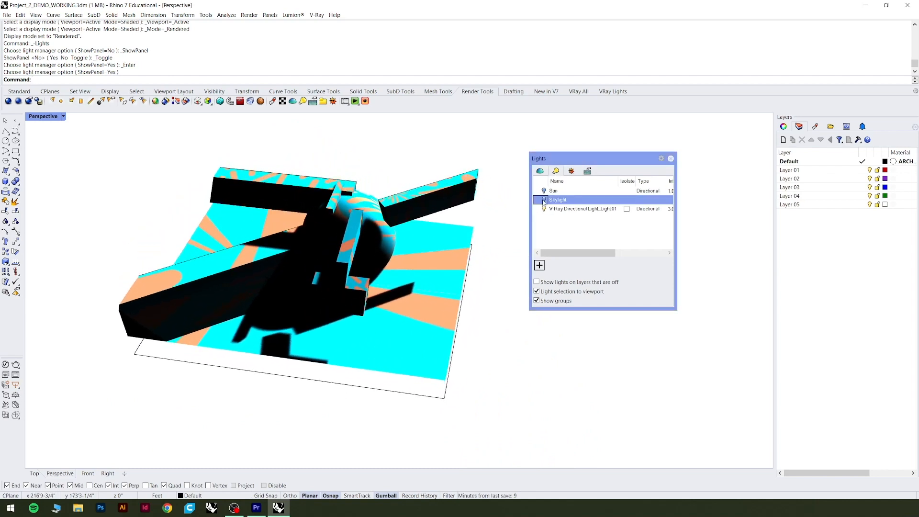
click(544, 200)
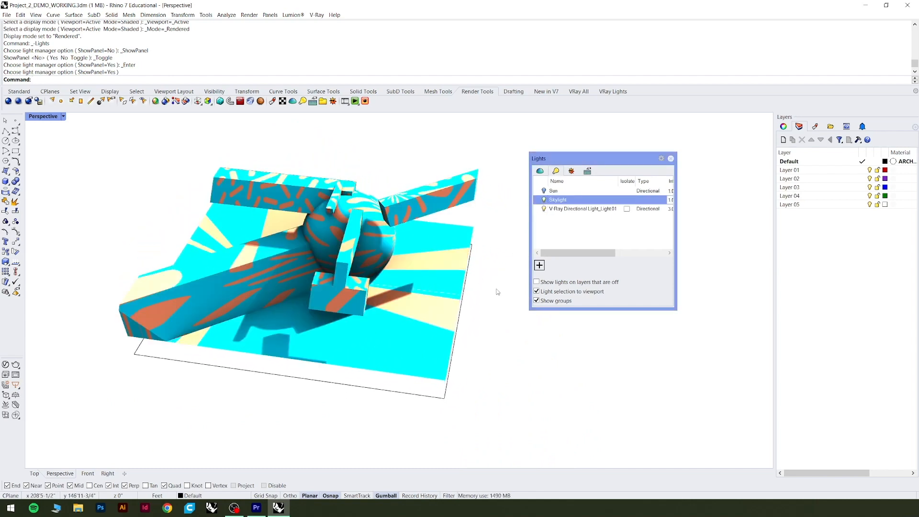
mouse_move(494, 289)
right_down()
mouse_move(494, 329)
mouse_move(448, 281)
mouse_move(502, 297)
right_up()
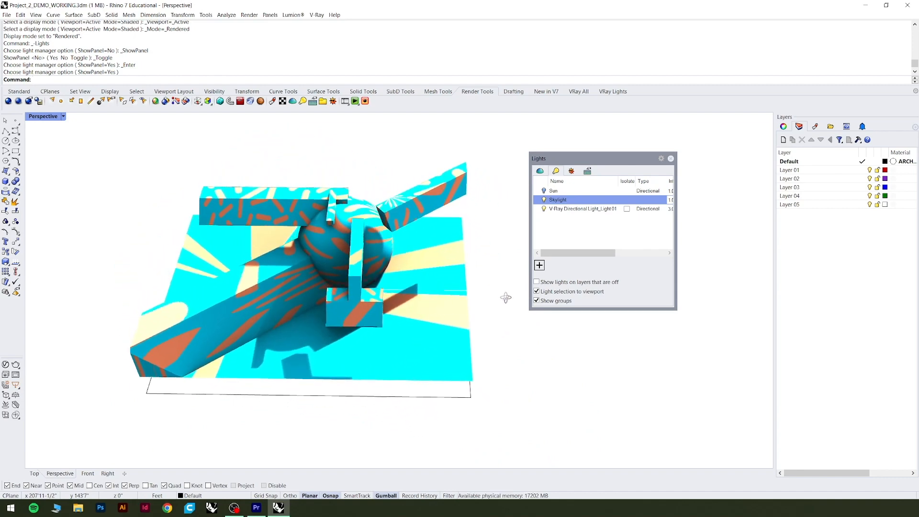
click(544, 200)
Step: Set the V-Ray directional light's intensity to 0.2 and close the light manager
drag(566, 254, 600, 253)
double_click(608, 209)
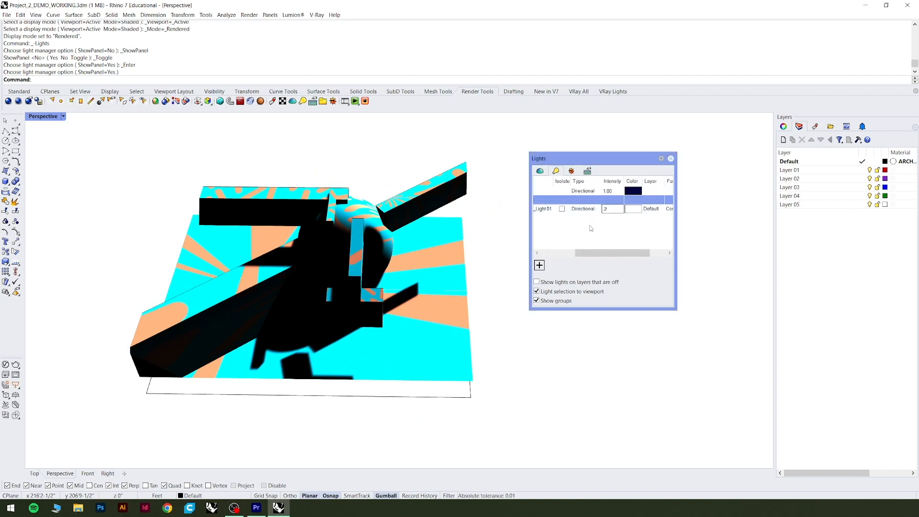
text(2)
key(Return)
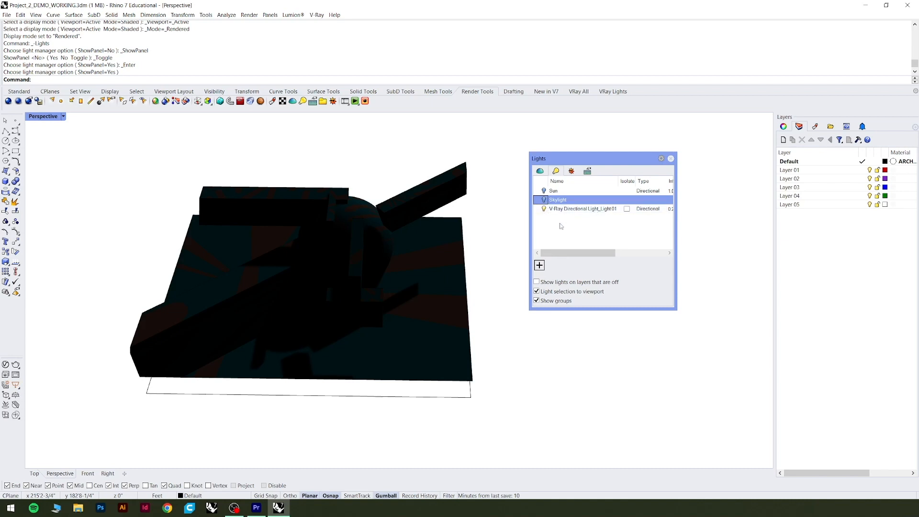
drag(583, 254, 618, 171)
click(671, 158)
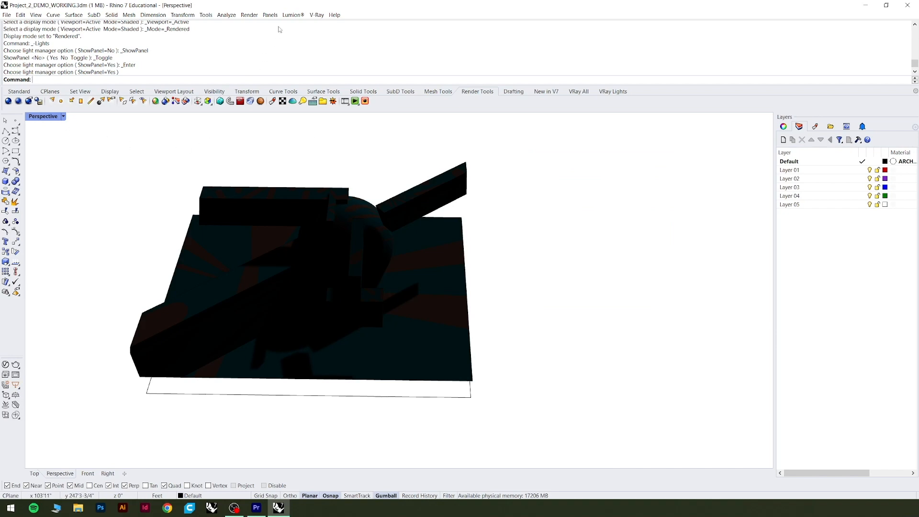
Step: Set the current renderer to V-Ray for Rhino
click(254, 18)
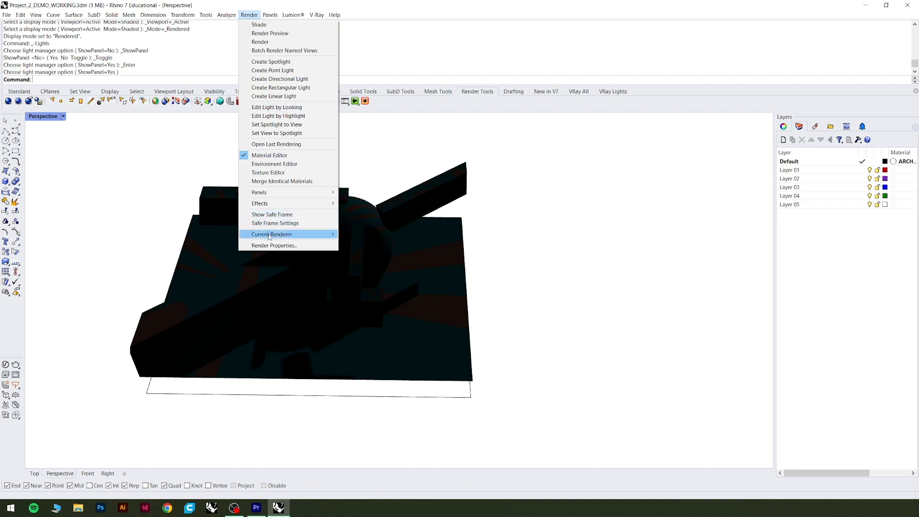
mouse_move(269, 237)
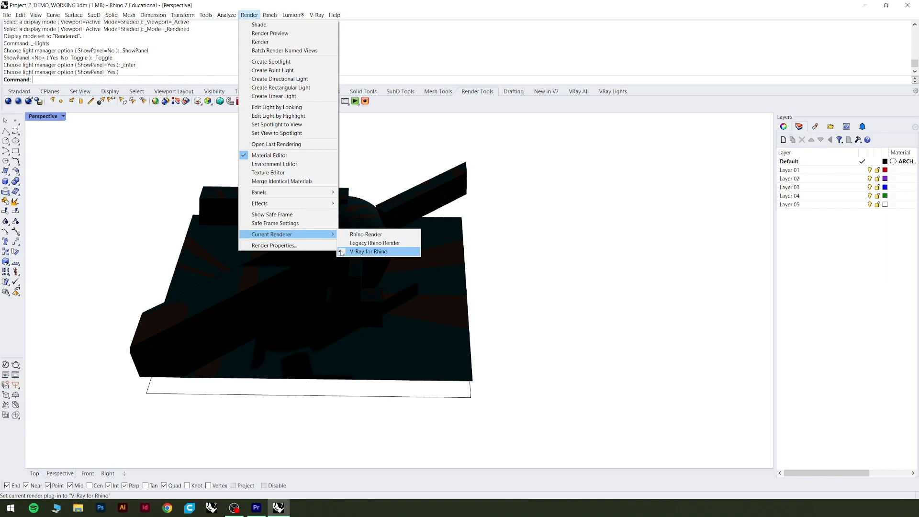
click(369, 252)
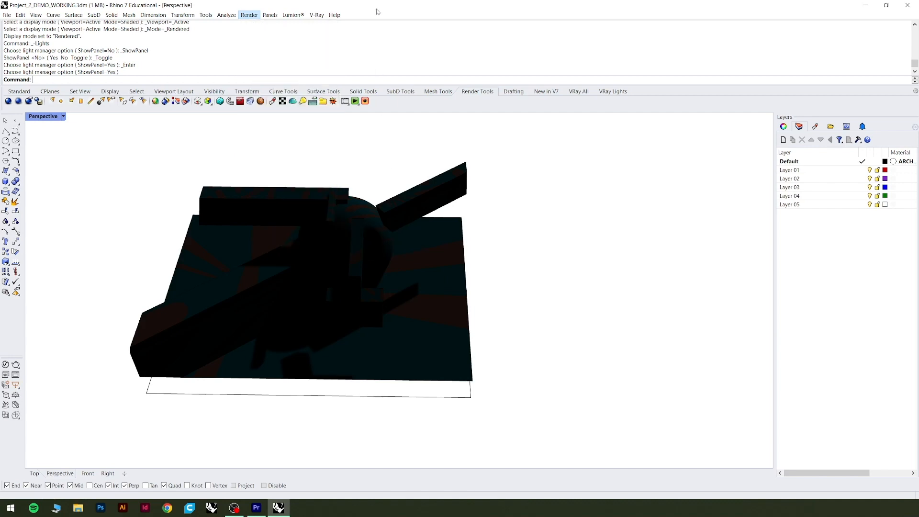
Step: Open the V-Ray Asset Editor beside the model and expand its settings pane for the directional light
click(317, 16)
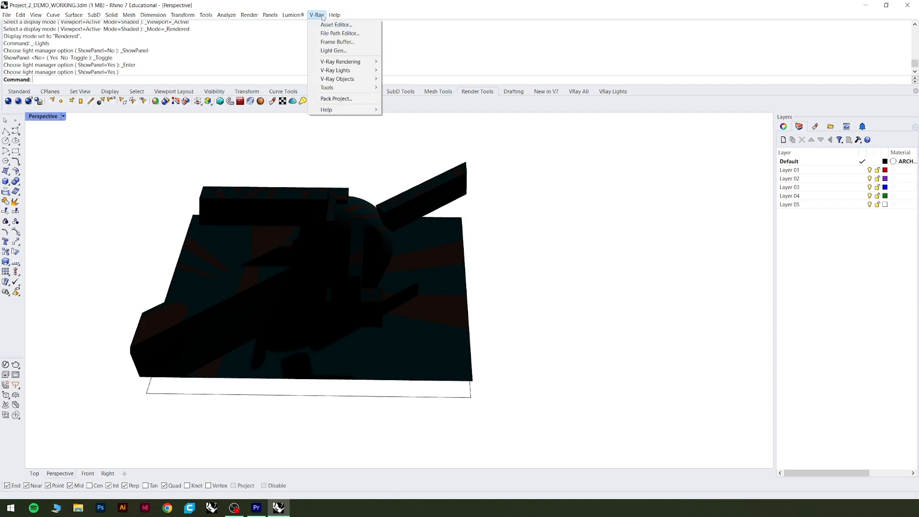
click(336, 25)
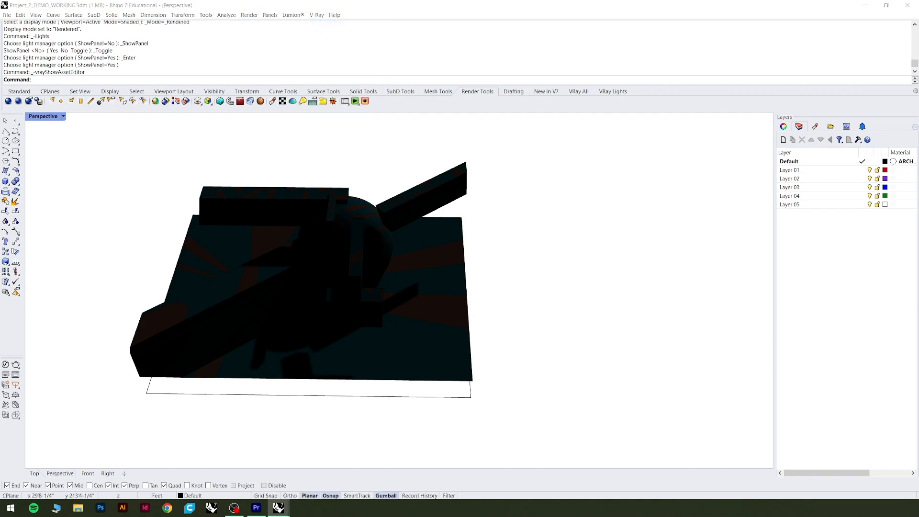
drag(62, 126, 458, 125)
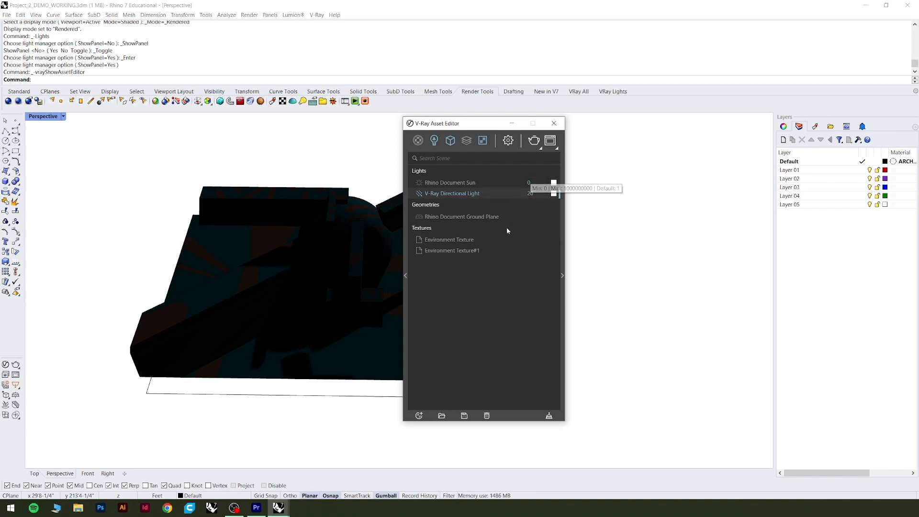
click(563, 276)
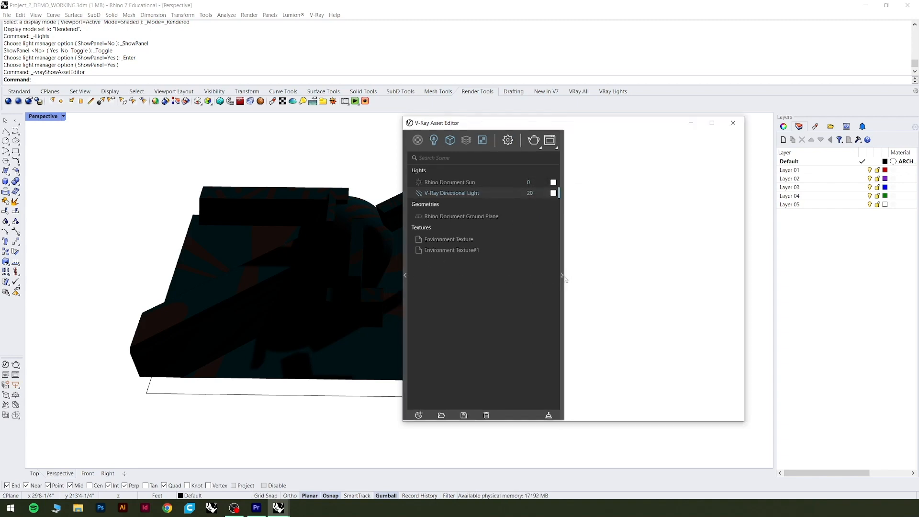
Step: Expand the material library pane of the V-Ray Asset Editor and filter the asset list to lights only
click(405, 275)
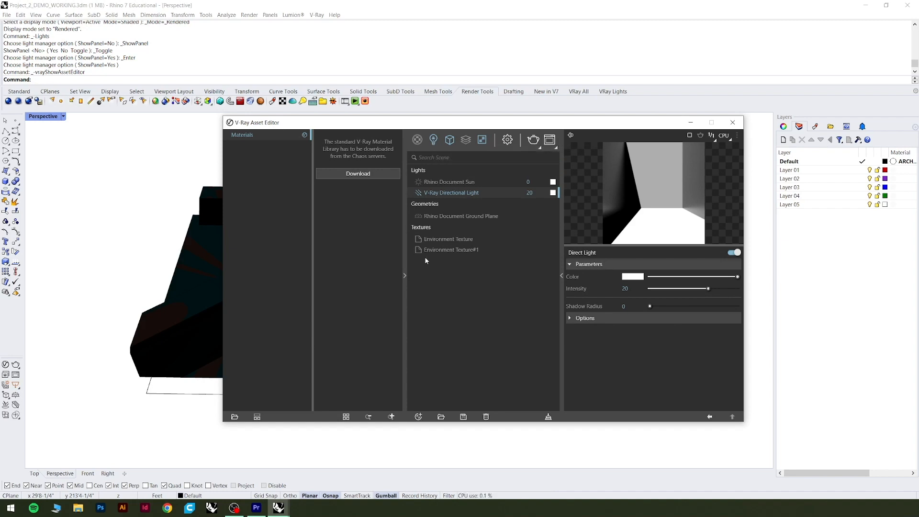
click(434, 143)
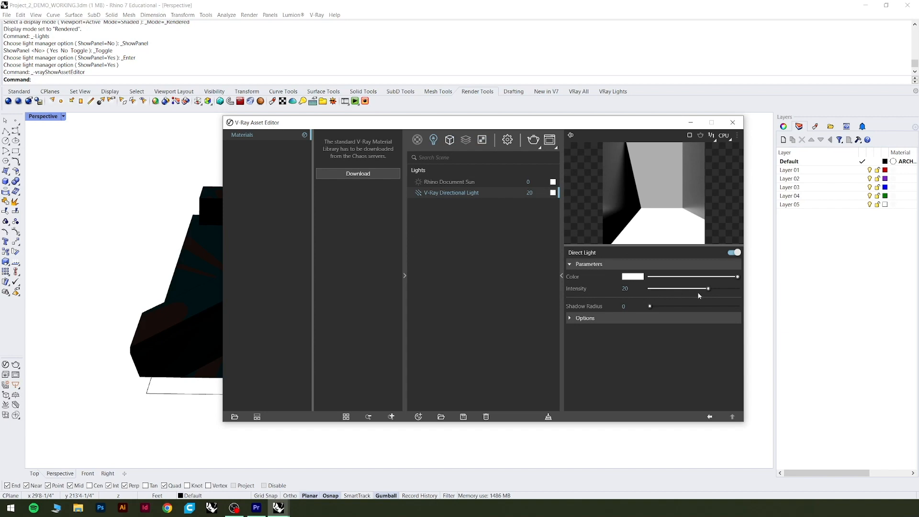
Step: Examine the V-Ray render settings, covering the engine options, camera exposure value, Depth of Field and Effects
click(507, 141)
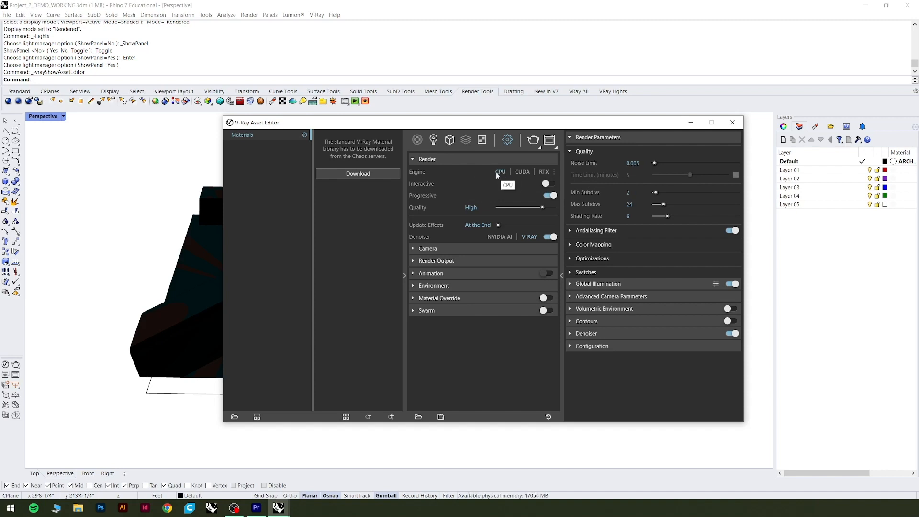
click(543, 172)
click(413, 249)
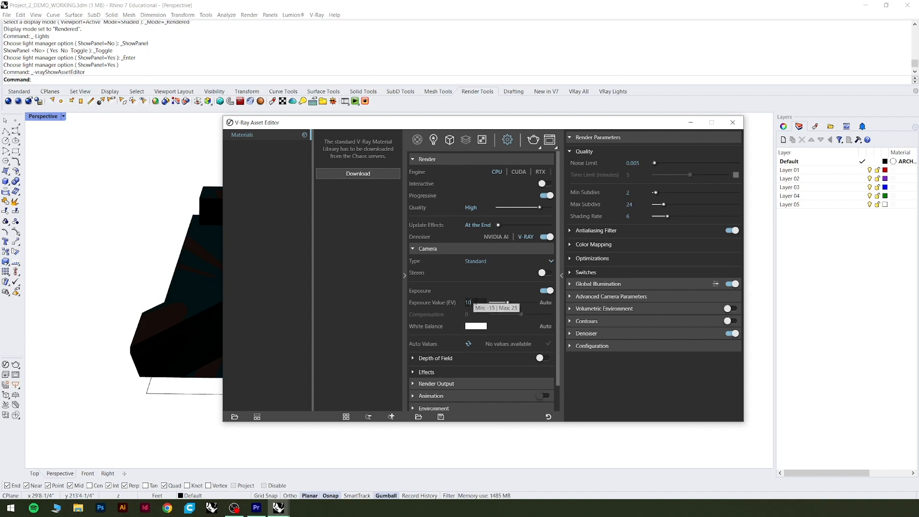
click(476, 302)
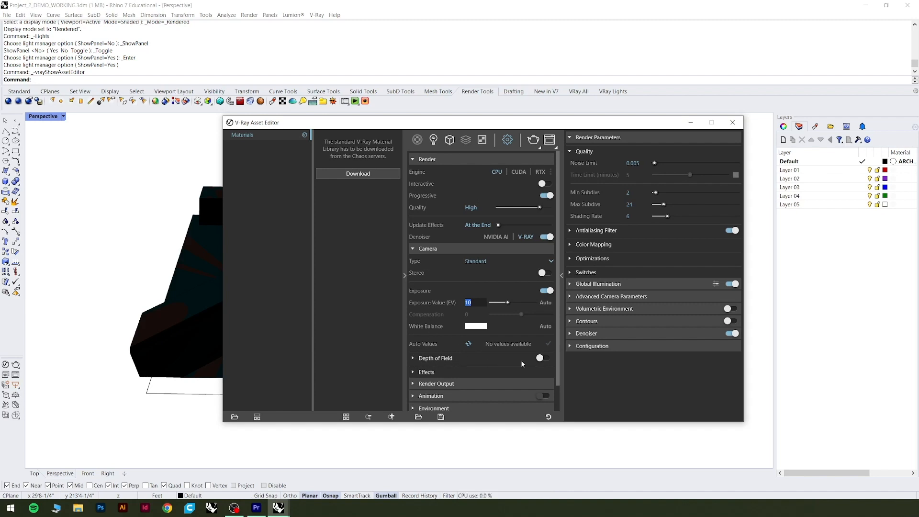
click(412, 360)
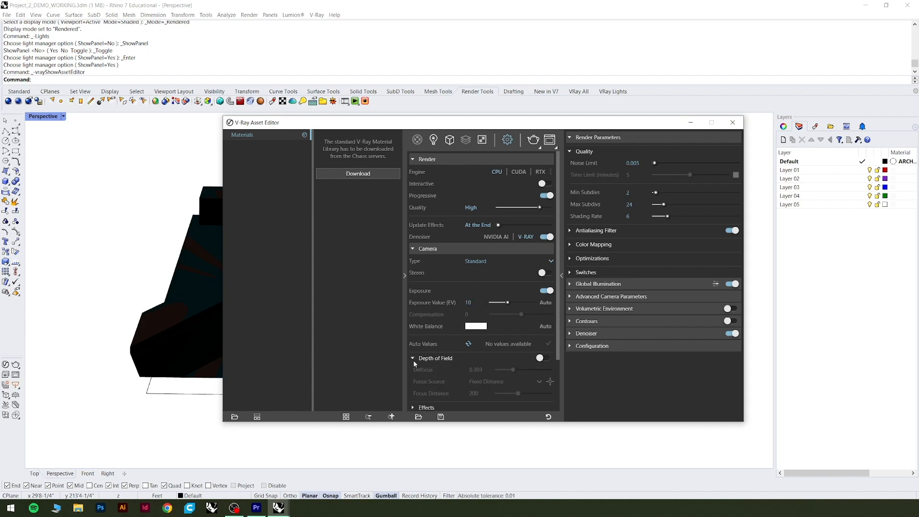
scroll(461, 341, down, 3)
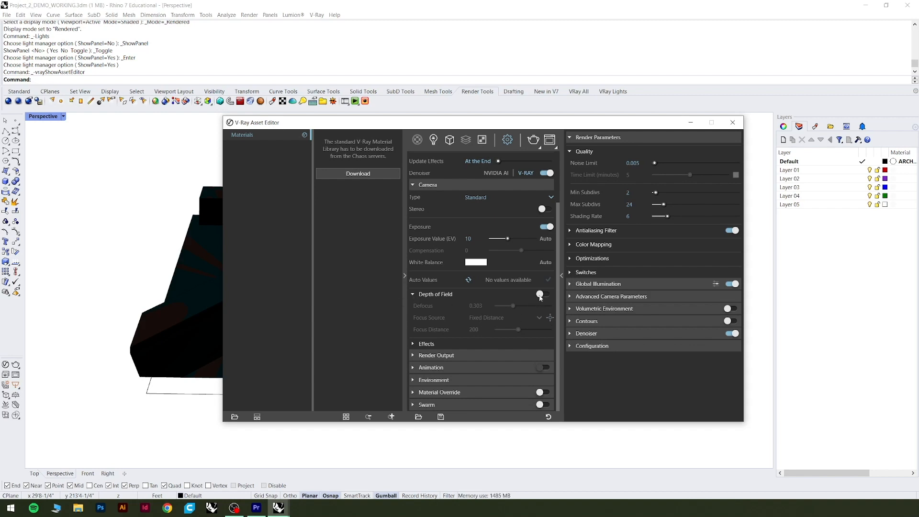
click(413, 295)
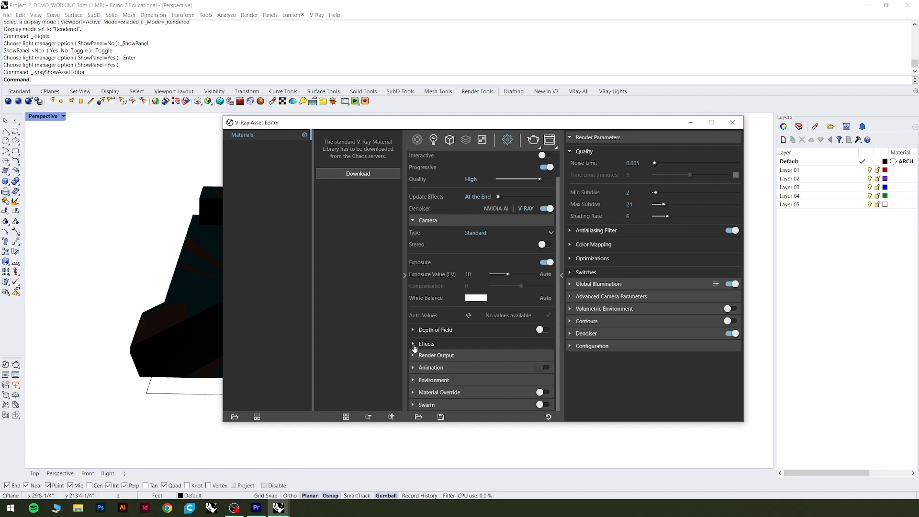
click(413, 345)
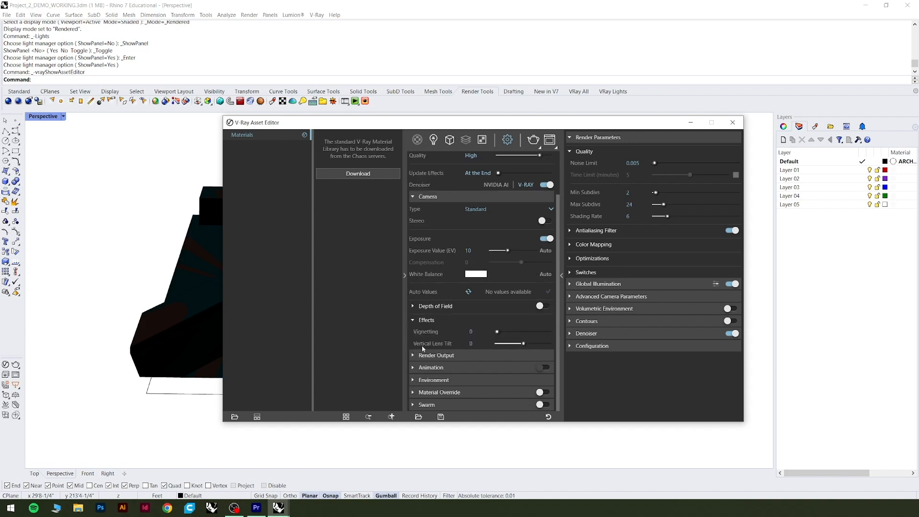
click(414, 320)
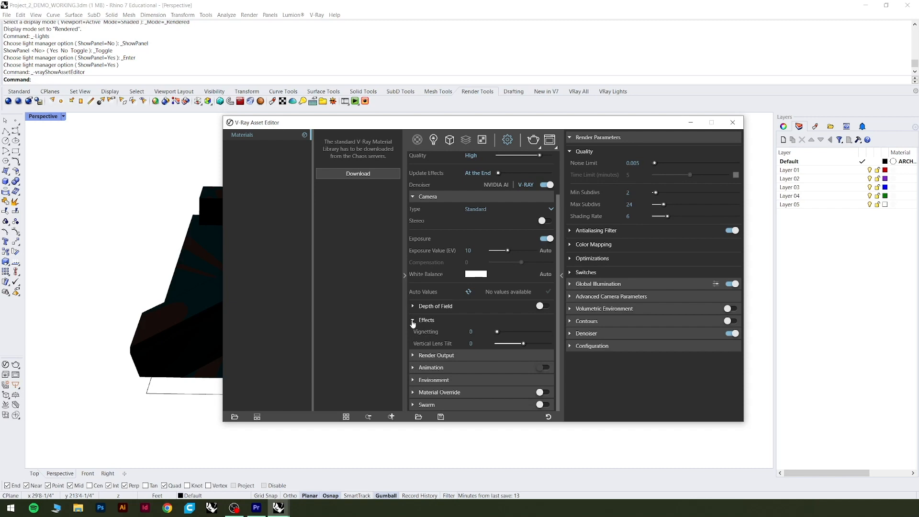
Step: Try an image width of 1000 and a height of 200 at the 16:9 widescreen render output, and restore 3840 x 2160
click(413, 355)
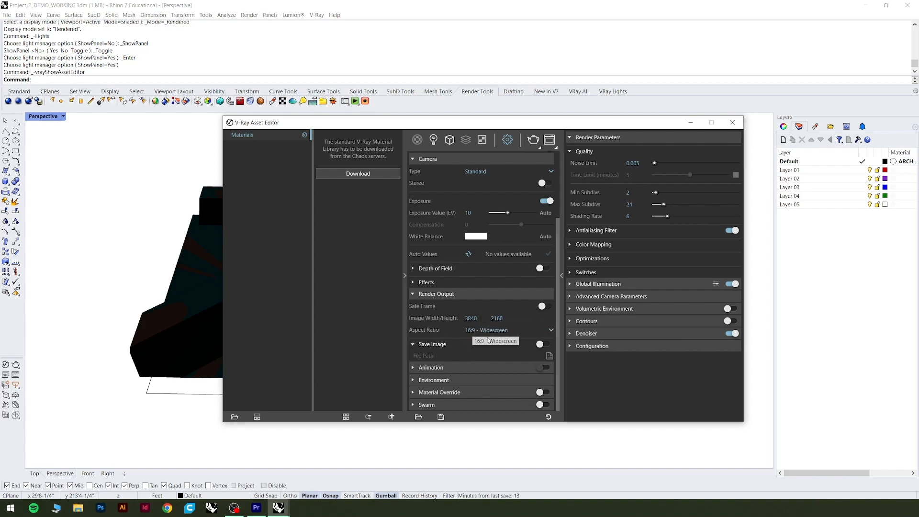
click(511, 331)
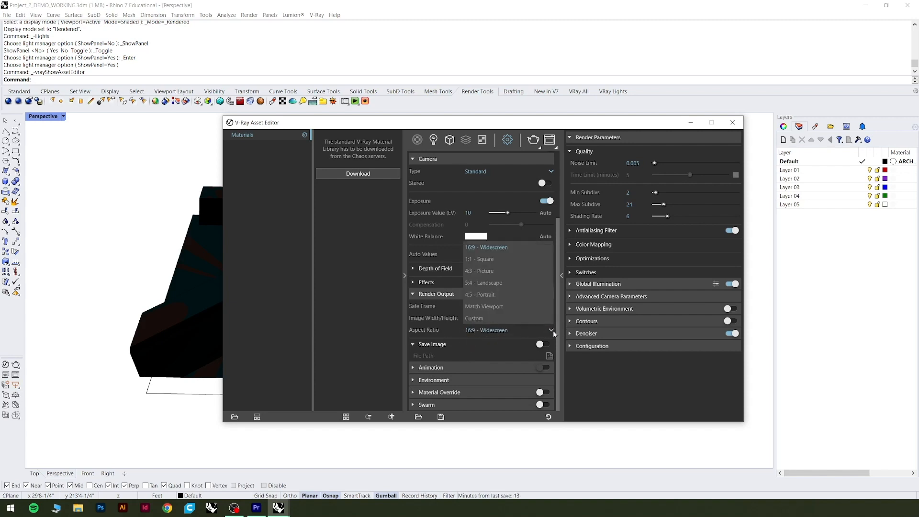
click(475, 350)
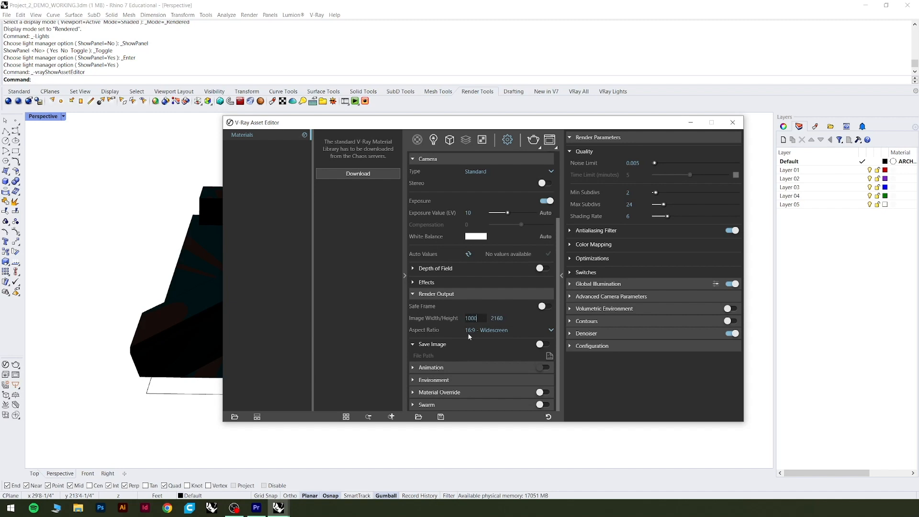
key(Tab)
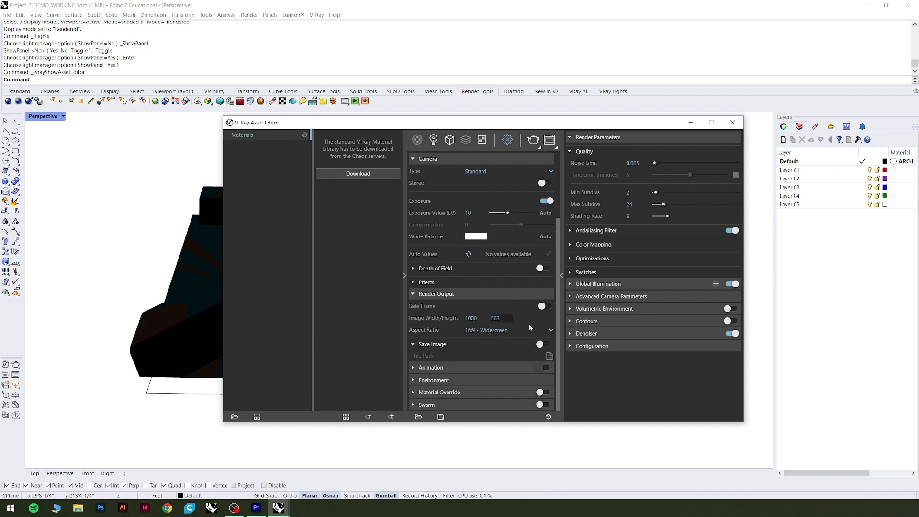
key(ctrl+z)
double_click(496, 318)
text(2160)
drag(504, 319, 490, 319)
text(200)
click(479, 318)
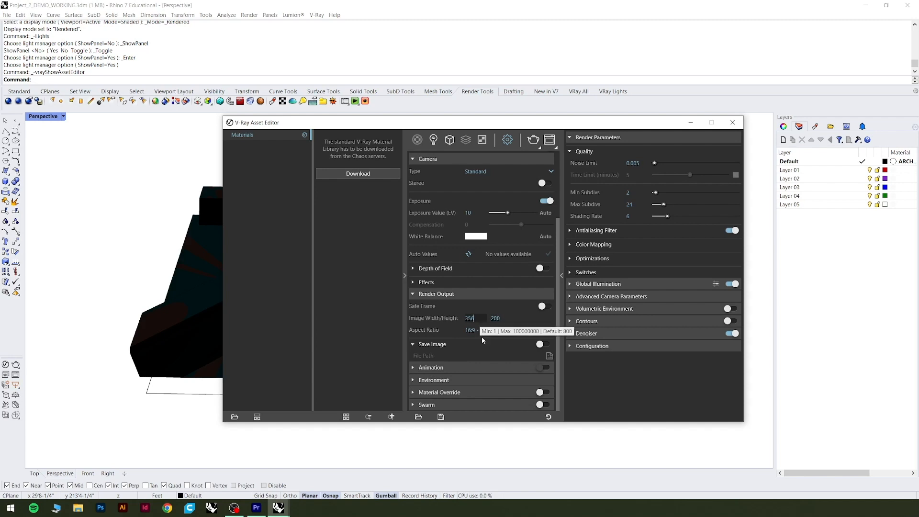
click(506, 319)
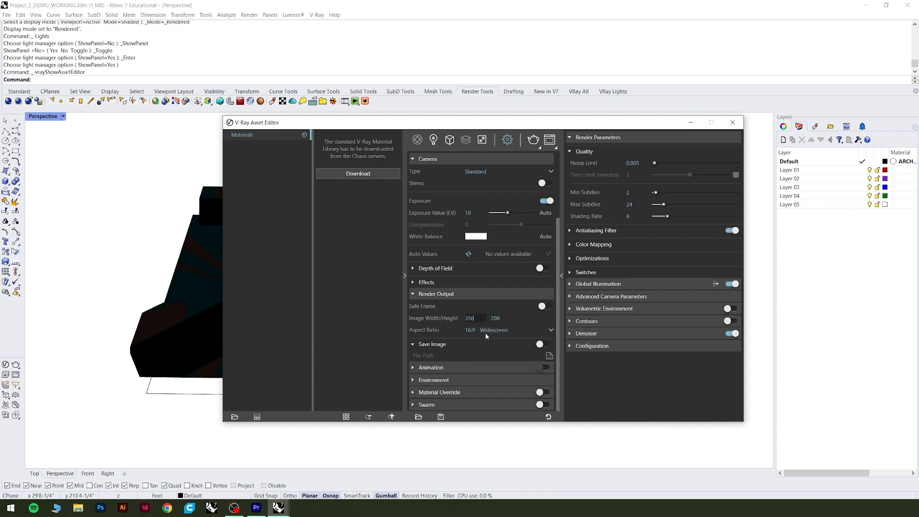
key(ctrl+z)
key(Return)
Step: Close the V-Ray Asset Editor and frame the whole composition in the Top view with the ZSA zoom command
click(730, 123)
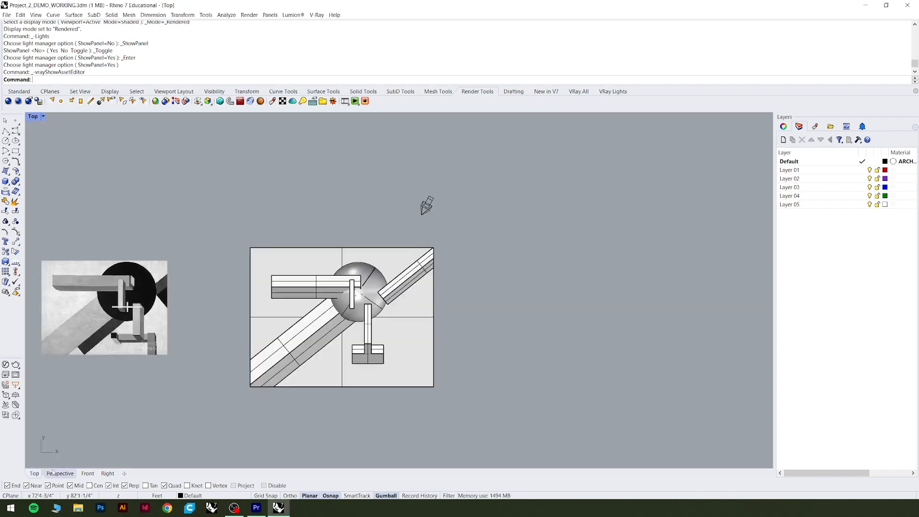
click(34, 473)
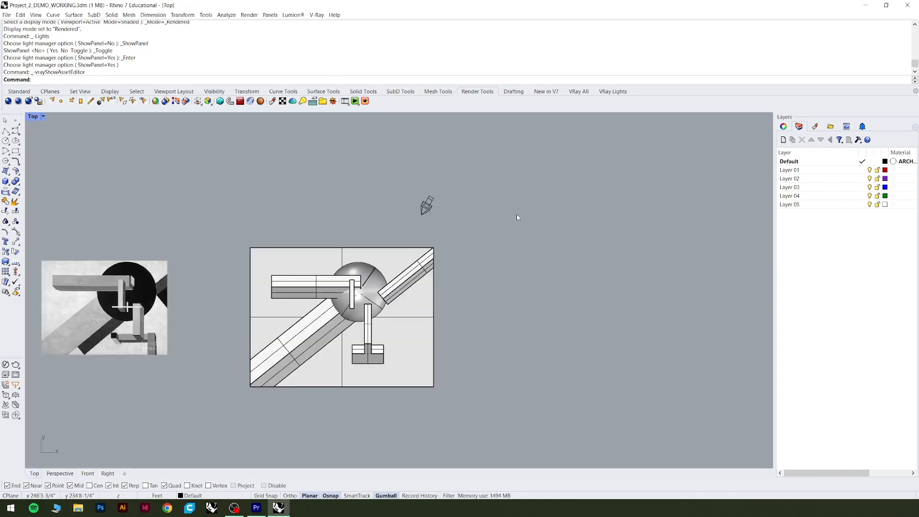
drag(228, 218, 502, 421)
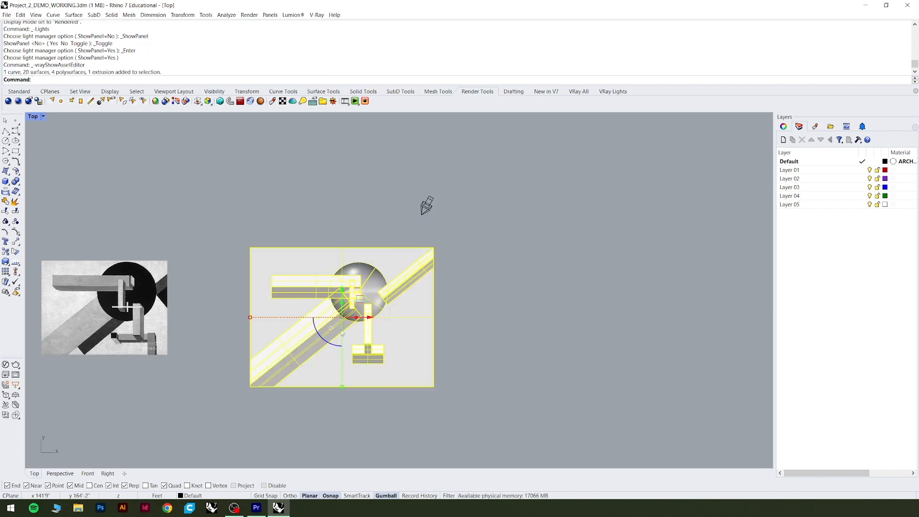
text(ZSA)
key(Return)
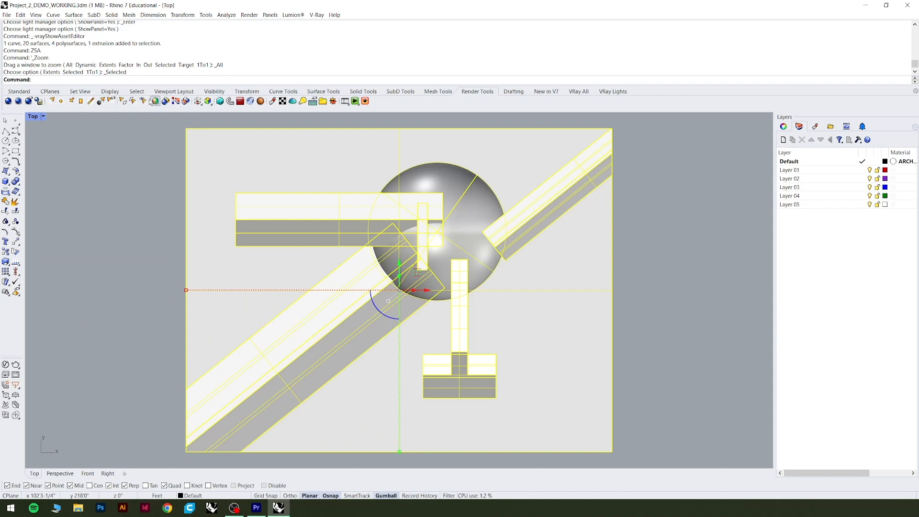
key(Escape)
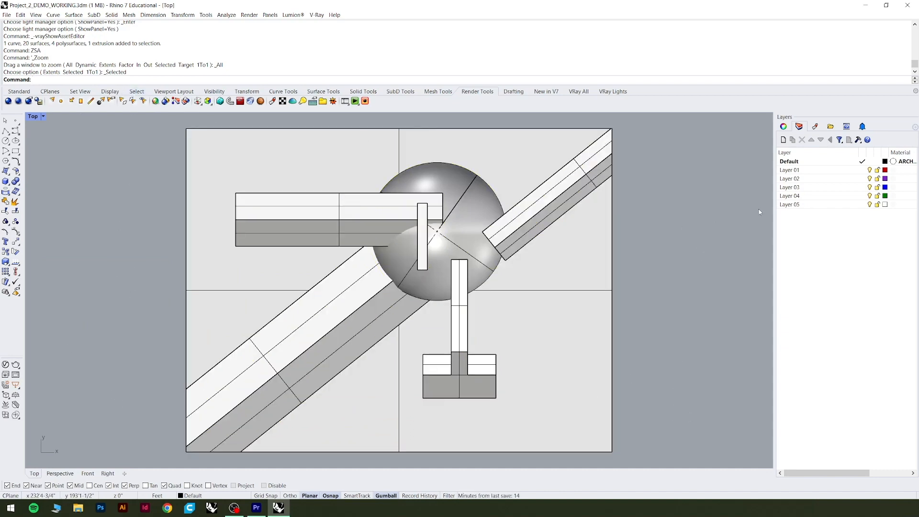
Step: Zoom out from the composition in the Top view and reframe it using Zoom Selected
scroll(215, 279, down, 5)
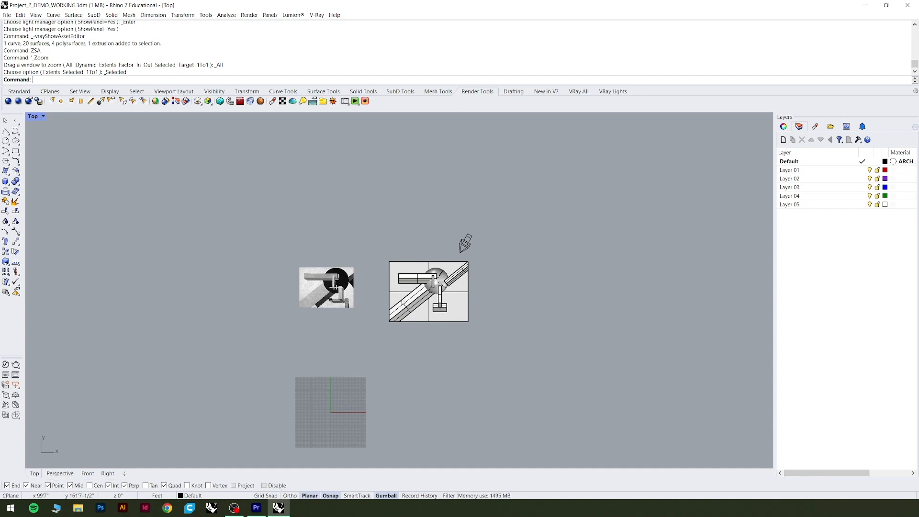
drag(383, 260, 484, 339)
text(zs)
key(Return)
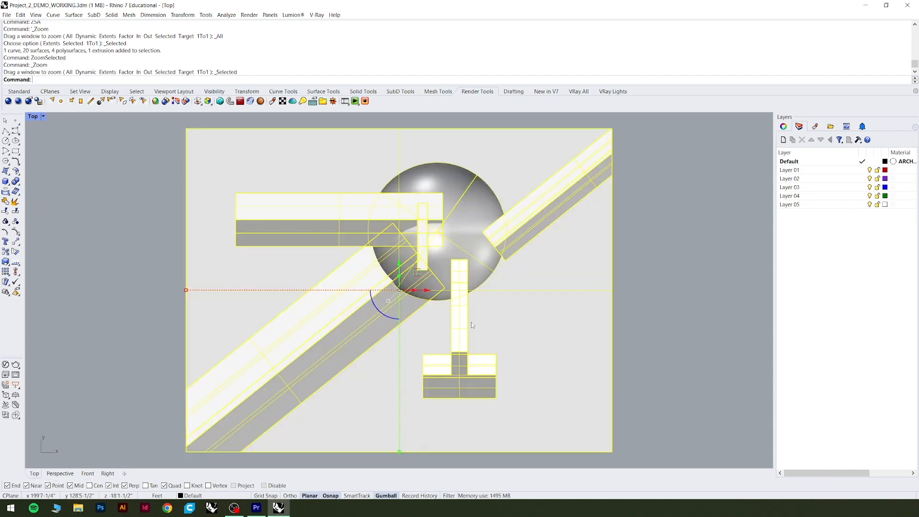
click(703, 253)
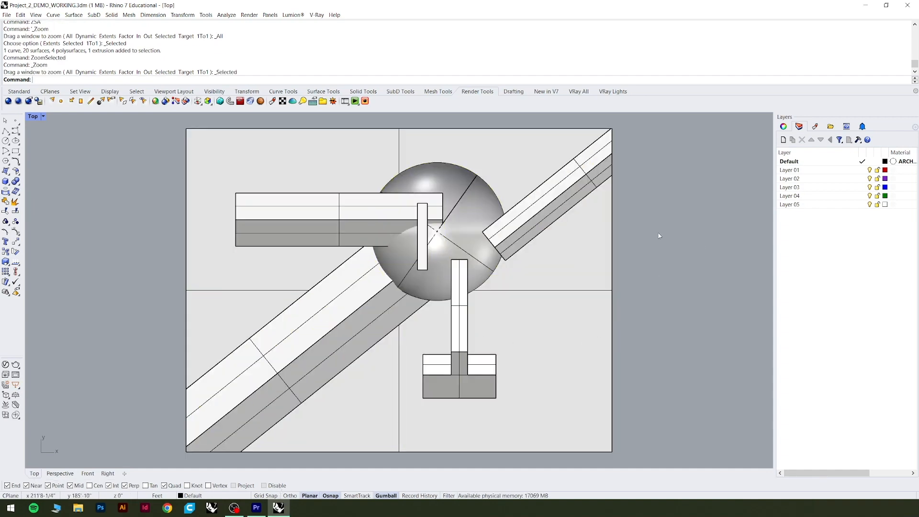
Step: Run a V-Ray test render of the Top view, stop it and close the frame buffer
click(9, 101)
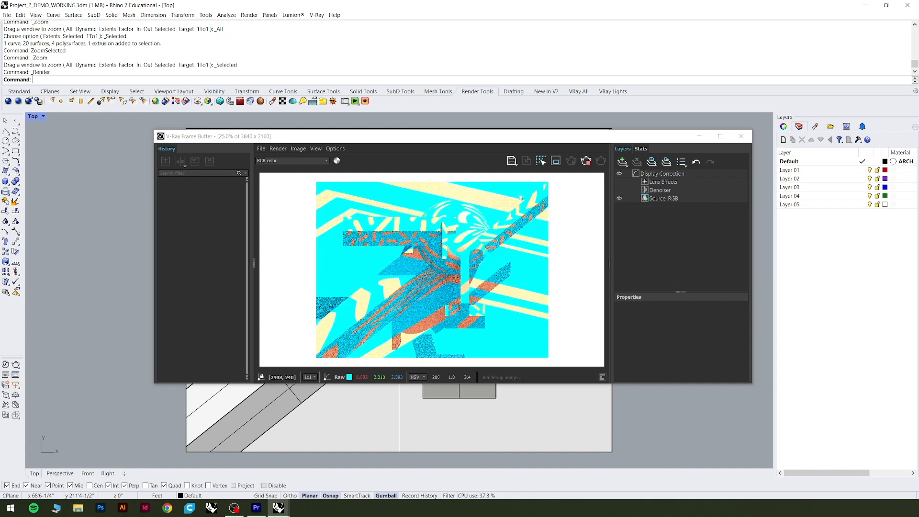
click(586, 162)
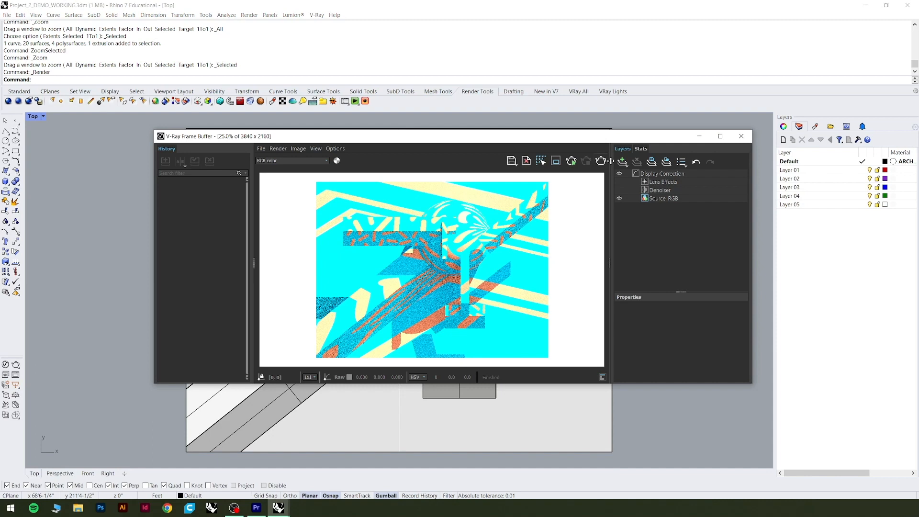
click(742, 136)
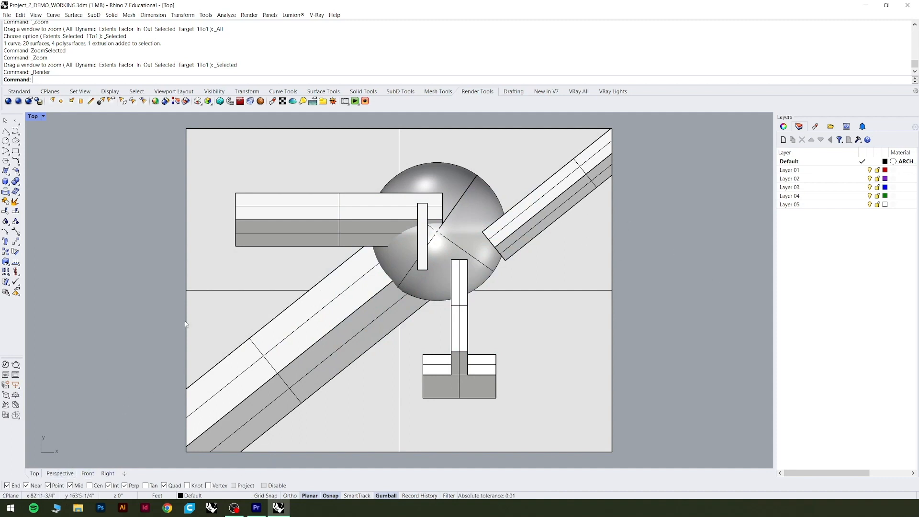
Step: Set the V-Ray directional light's intensity to 0.02 in the light manager and close it
click(302, 102)
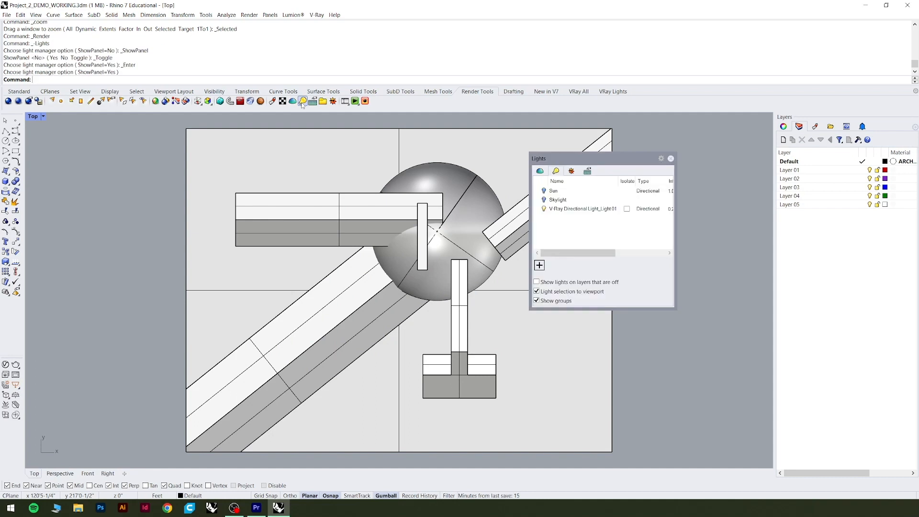
drag(608, 253, 634, 253)
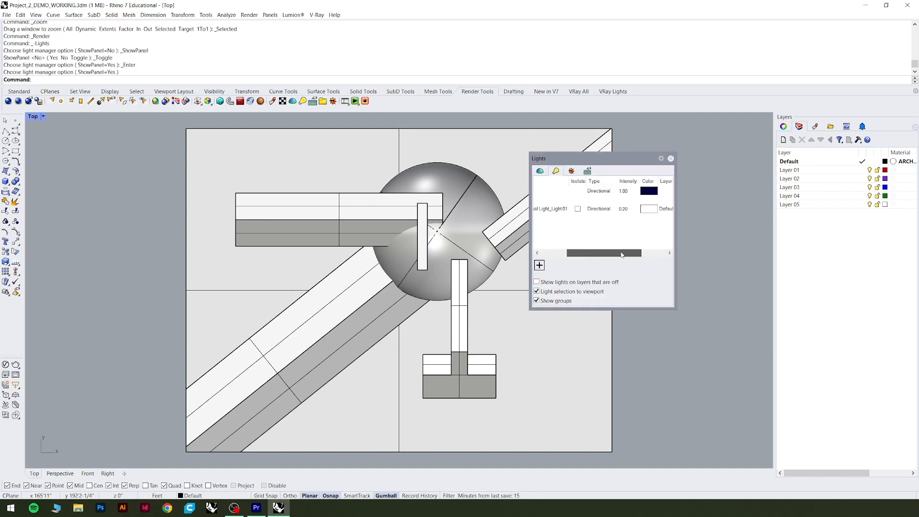
click(630, 209)
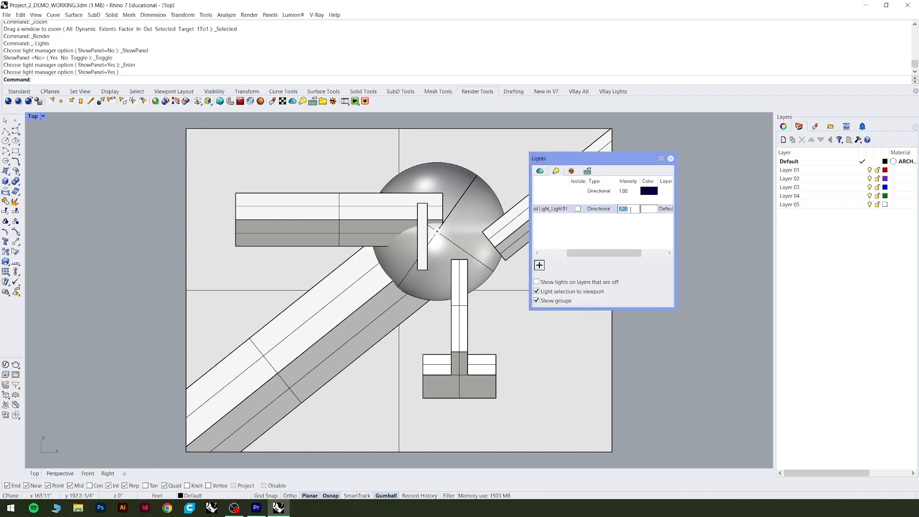
text(02)
key(Return)
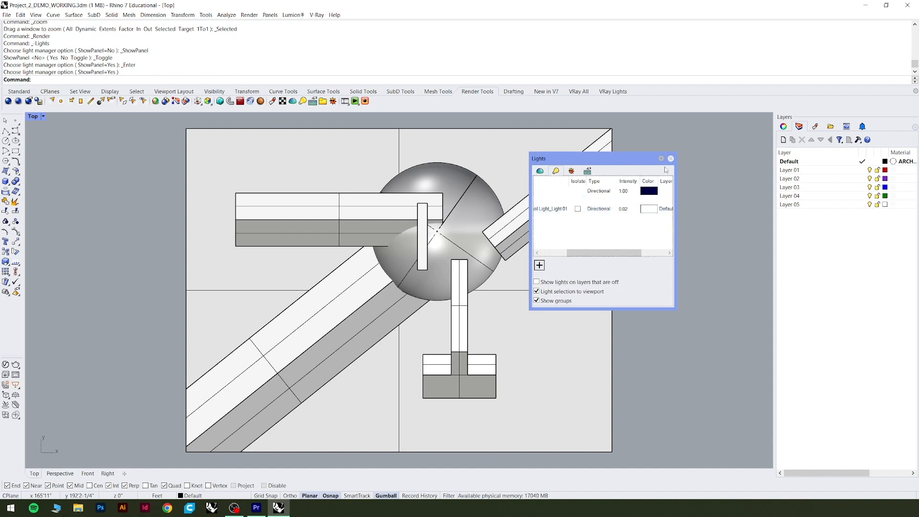
click(670, 158)
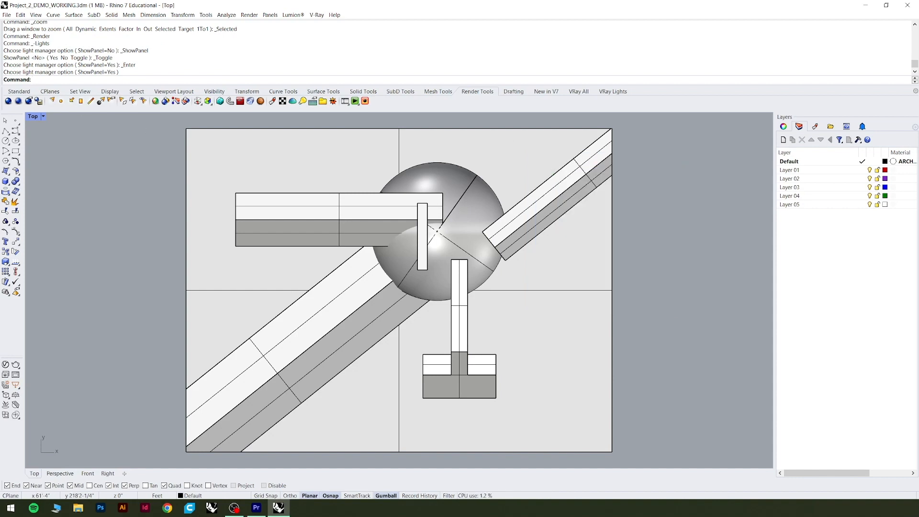
Step: Render the Top view again to check the dimmed directional light, stop the render and close the frame buffer
click(7, 101)
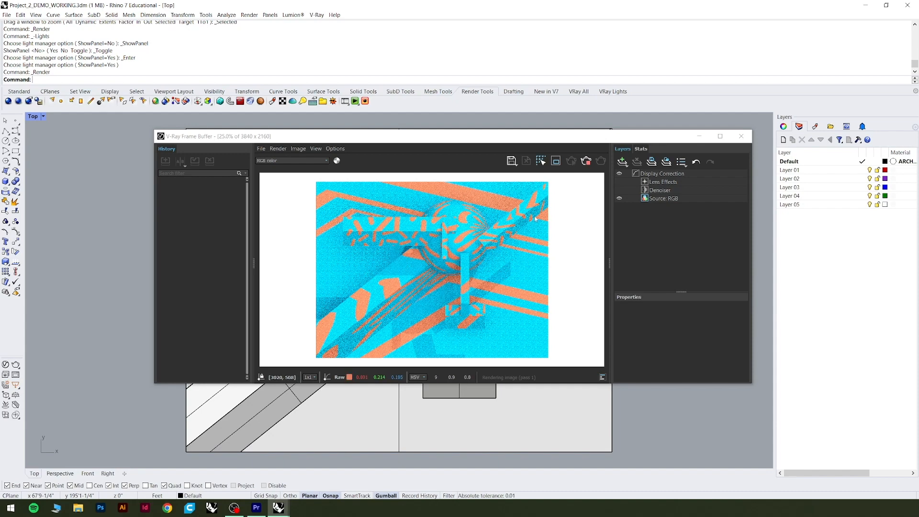
click(585, 162)
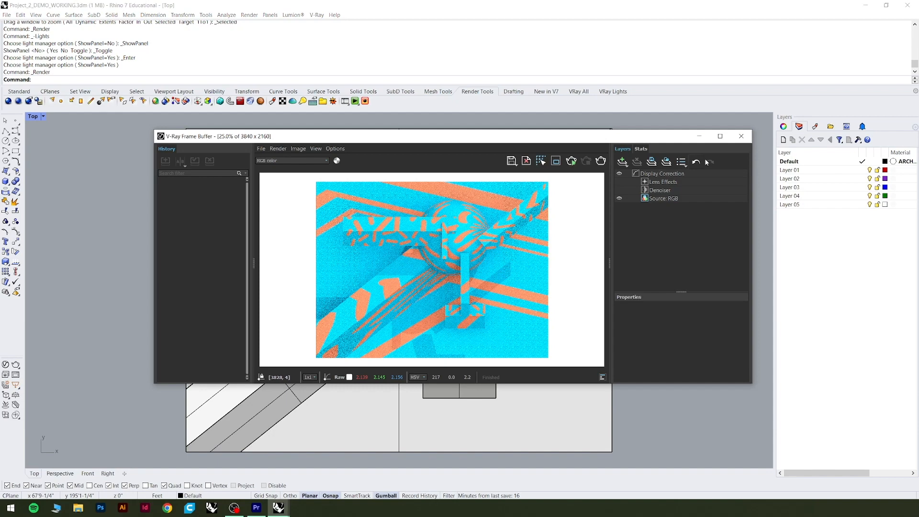
click(735, 138)
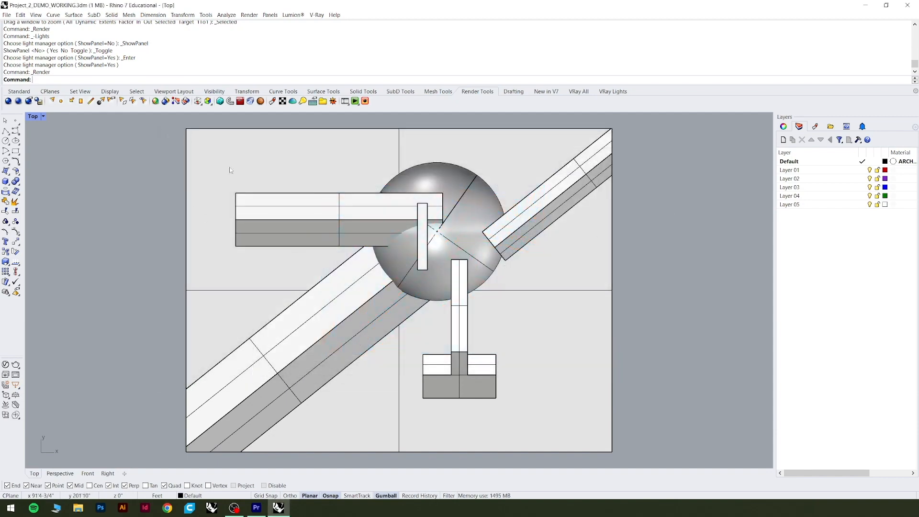
Step: Examine the V-Ray Asset Editor's render settings, including the Animation, Environment, Material Override and Swarm sections
click(317, 15)
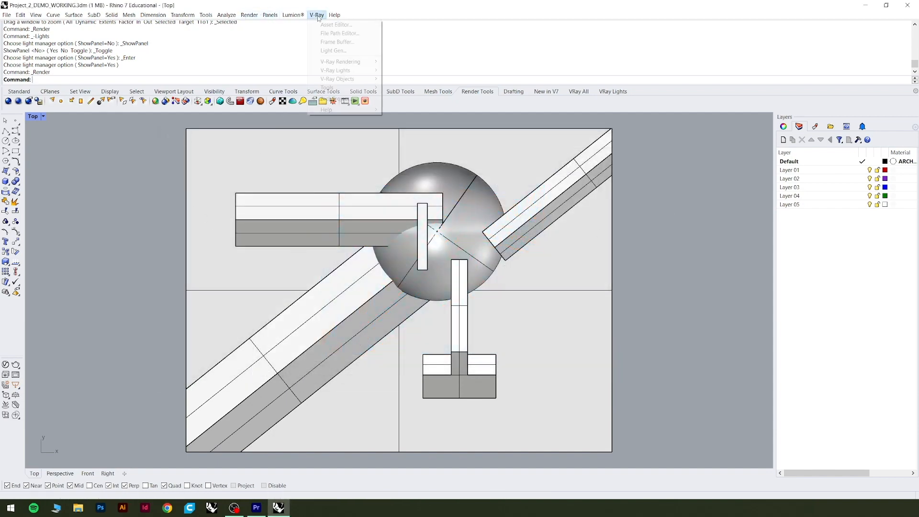
click(335, 24)
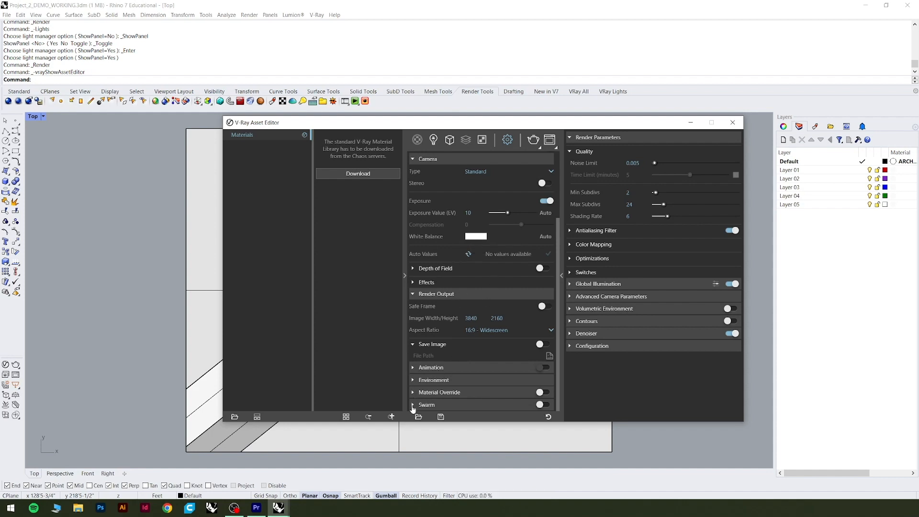
click(413, 368)
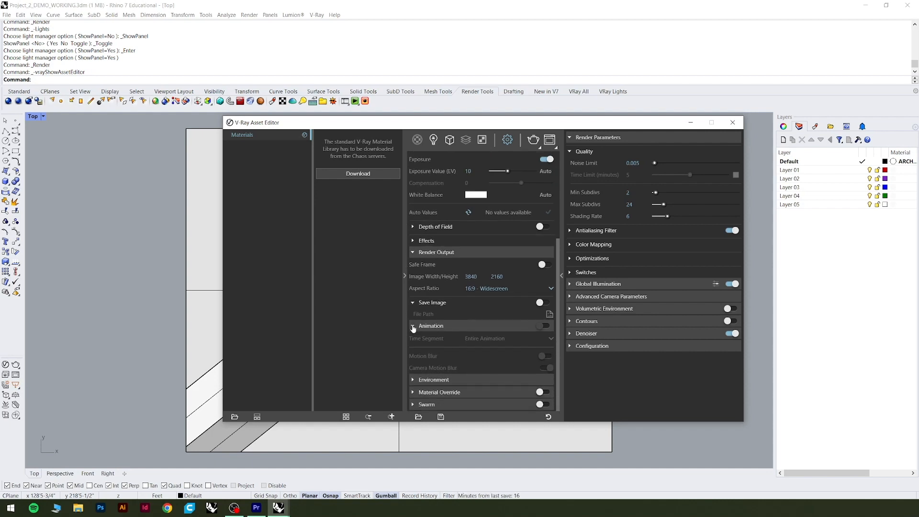
click(413, 327)
click(413, 367)
click(413, 380)
scroll(431, 362, down, 3)
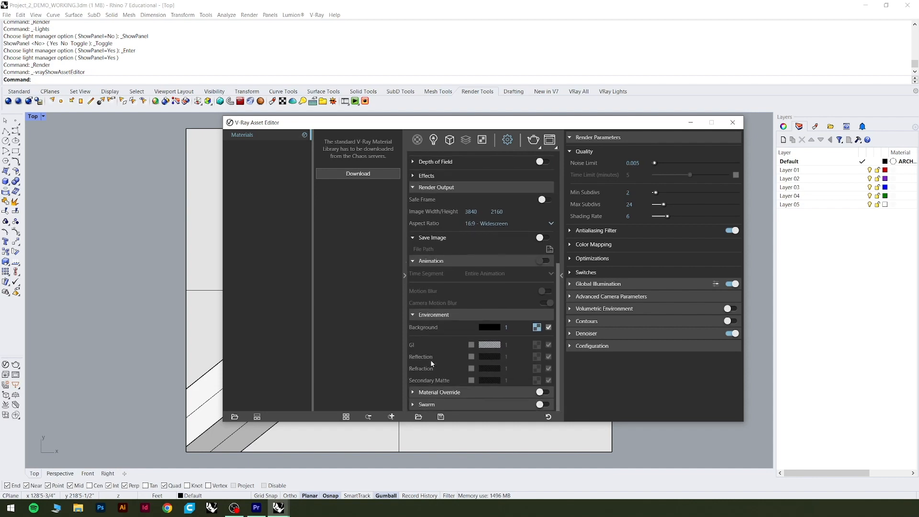
click(413, 316)
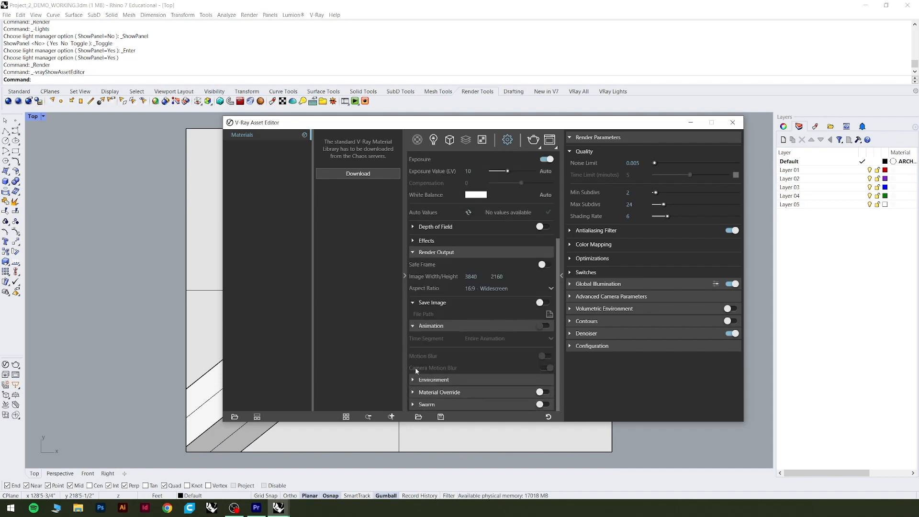
click(416, 392)
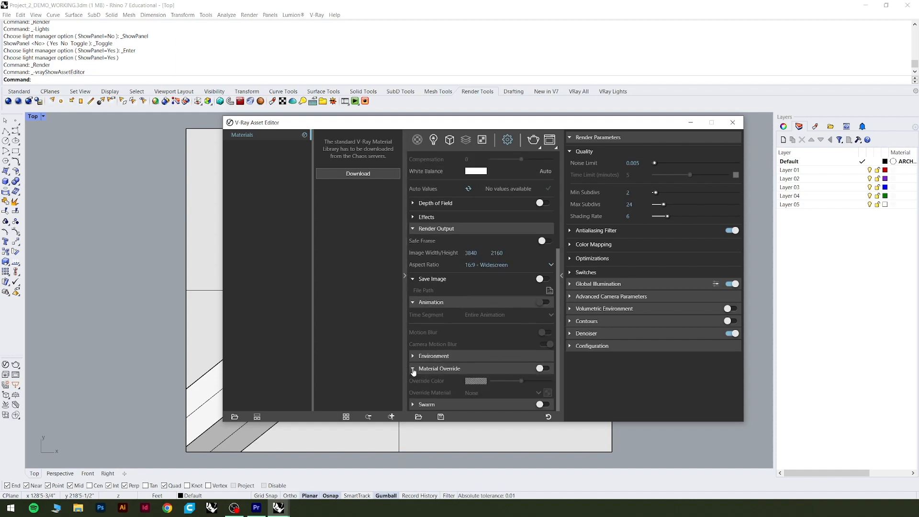
click(414, 370)
click(413, 380)
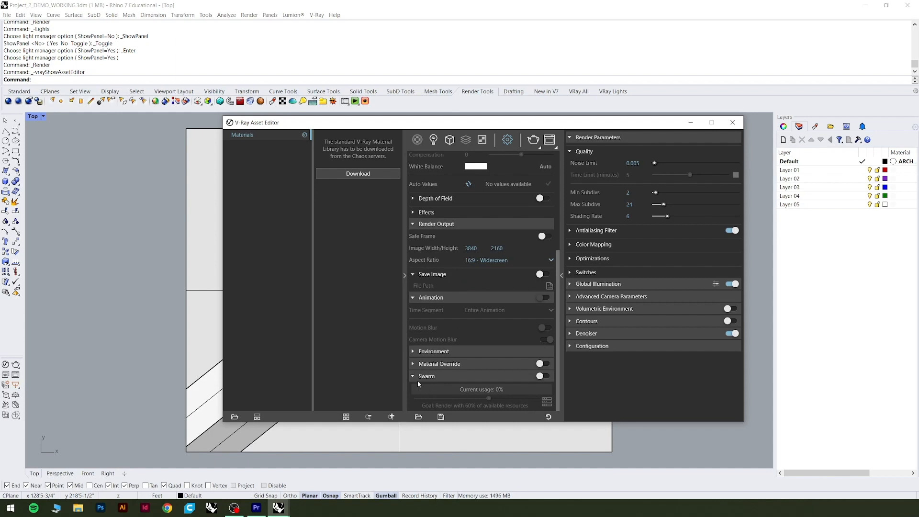
scroll(451, 337, up, 5)
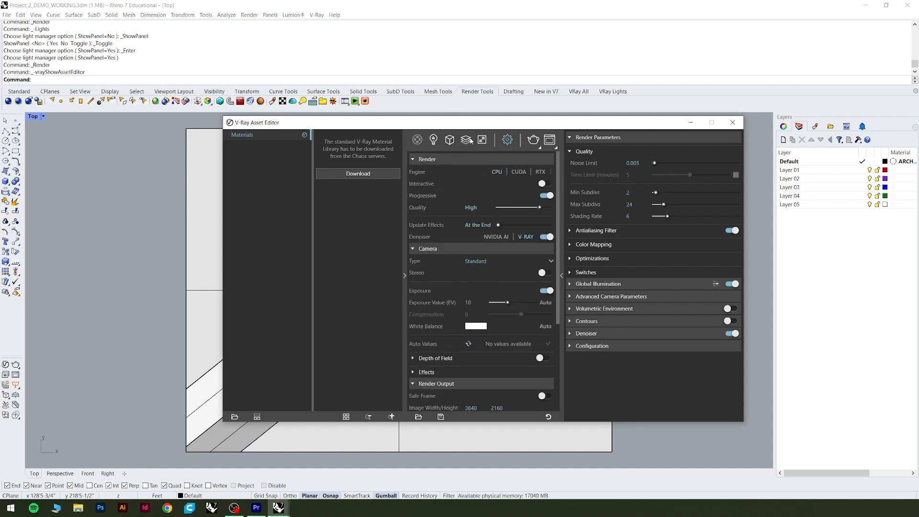
Step: Review the scene's geometry and light assets, camera Effects settings and V-Ray Directional Light options, and close the Asset Editor
click(449, 139)
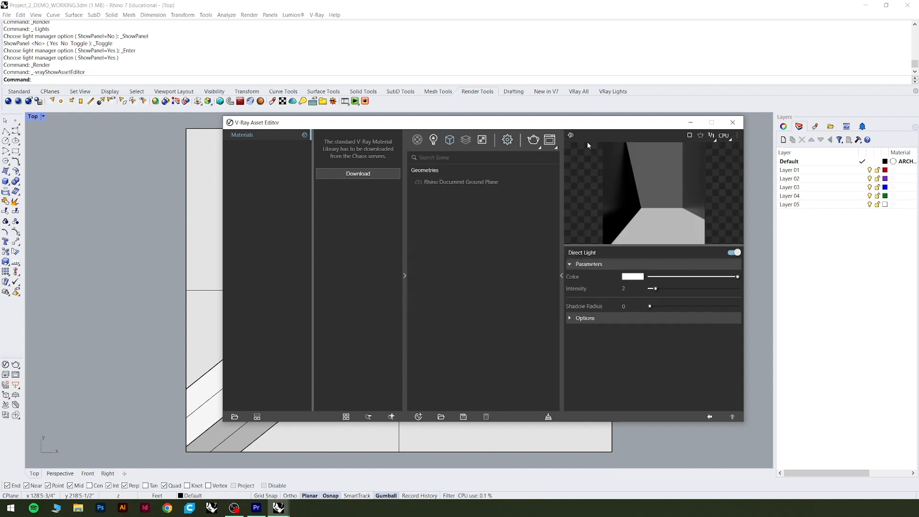
click(433, 139)
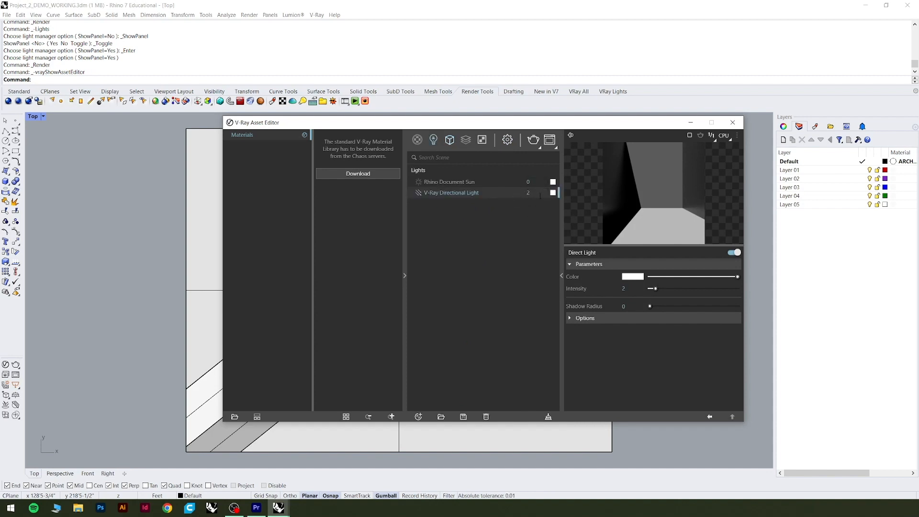
click(505, 139)
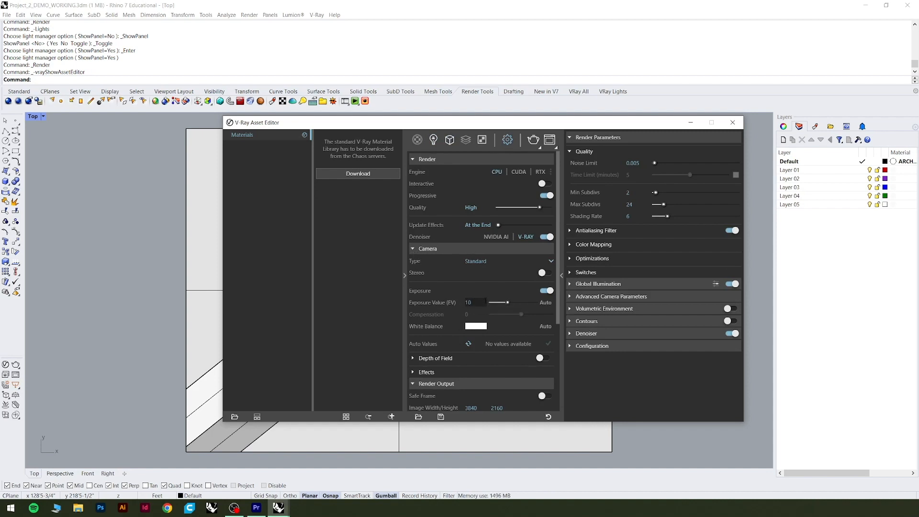
click(414, 372)
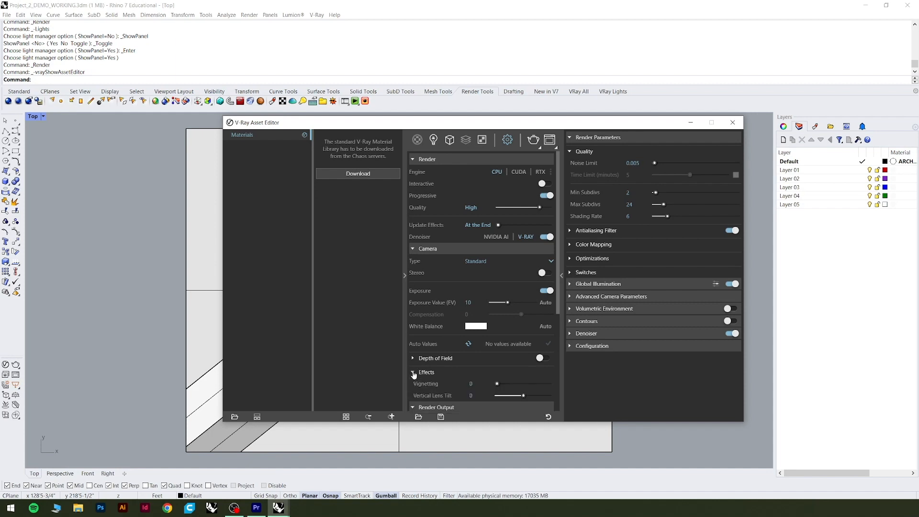
scroll(467, 345, down, 2)
scroll(468, 322, up, 2)
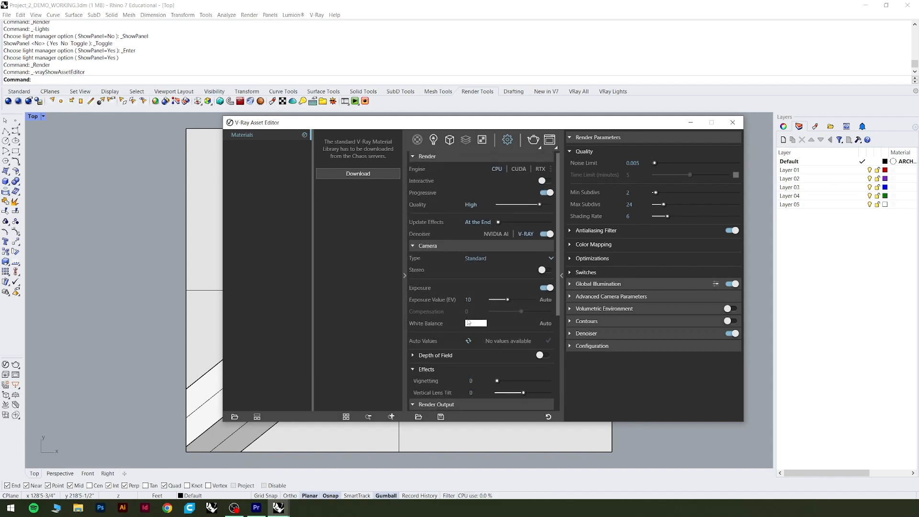
click(433, 139)
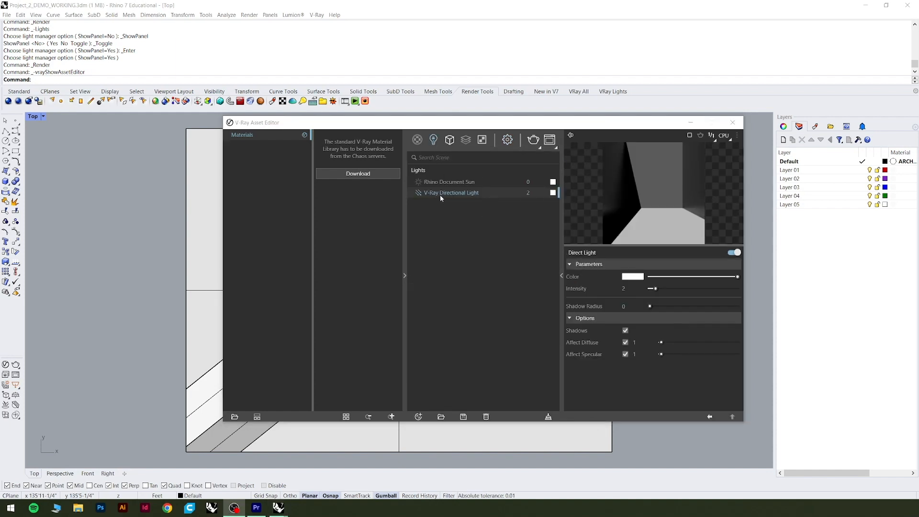
click(492, 194)
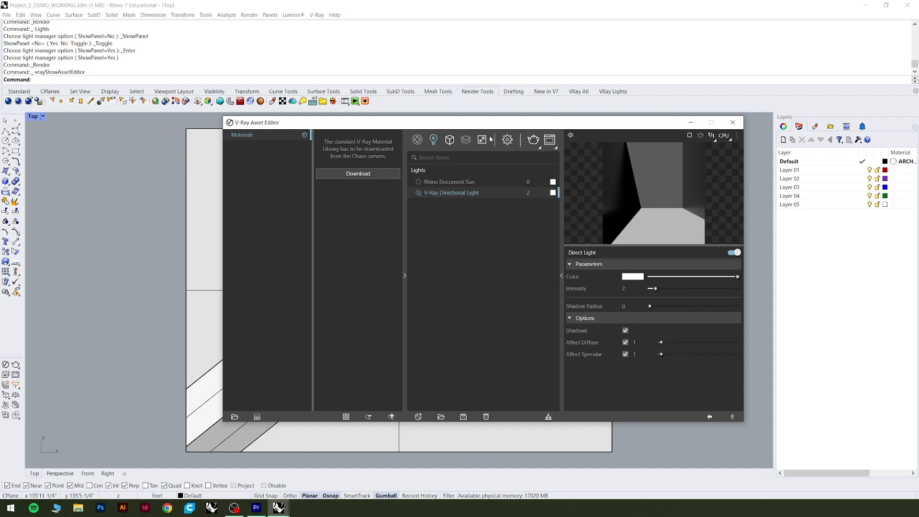
click(732, 123)
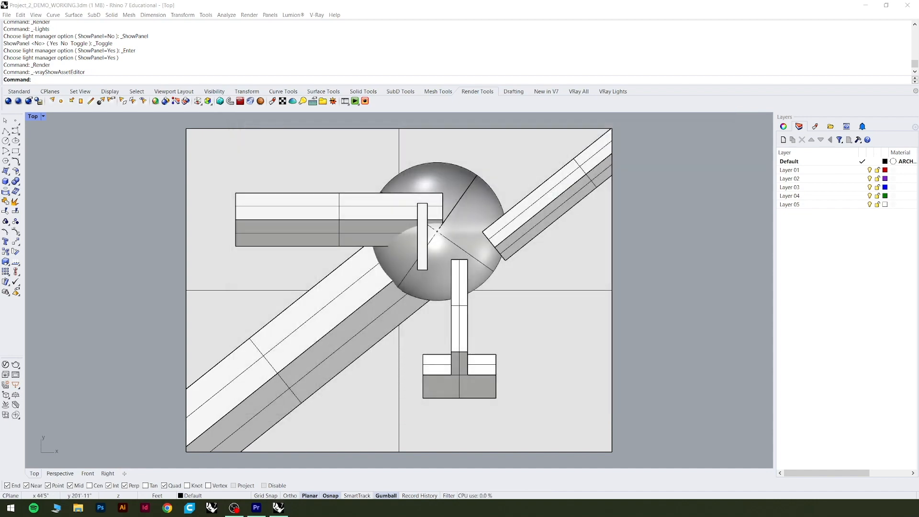
Step: Render the Top view with V-Ray and open the image save dialog, checking the available output file types
click(18, 103)
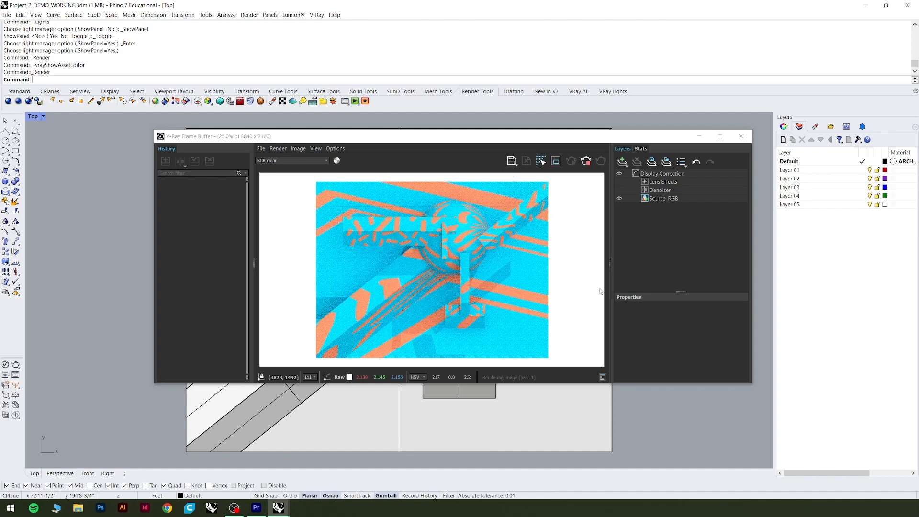
click(514, 163)
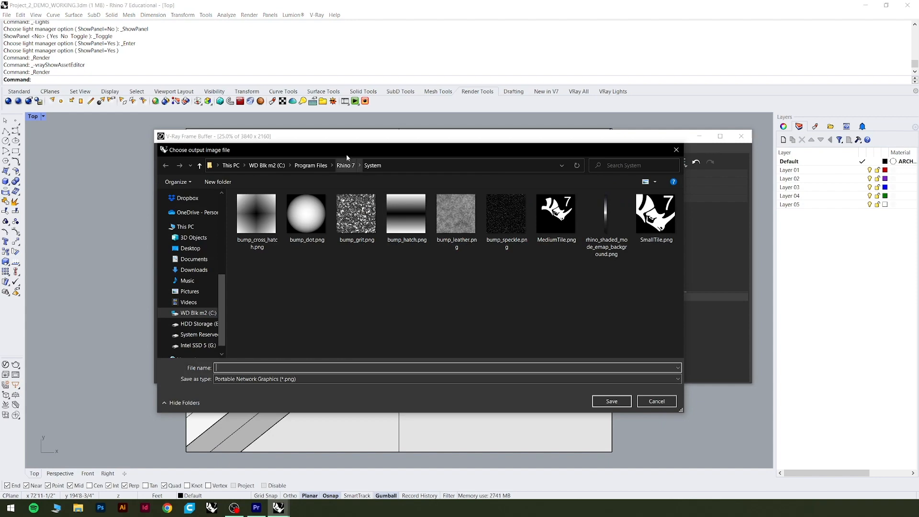
mouse_move(278, 155)
mouse_down()
mouse_move(283, 184)
mouse_move(292, 159)
mouse_up()
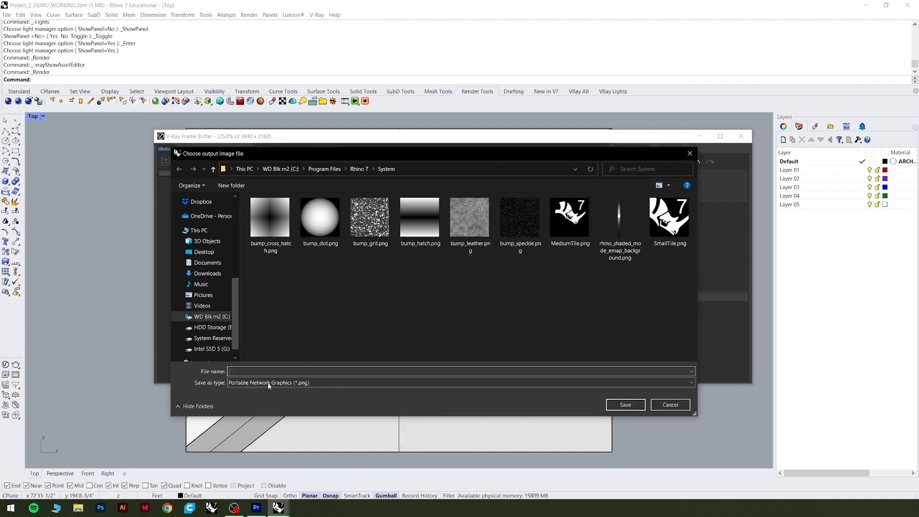
click(266, 384)
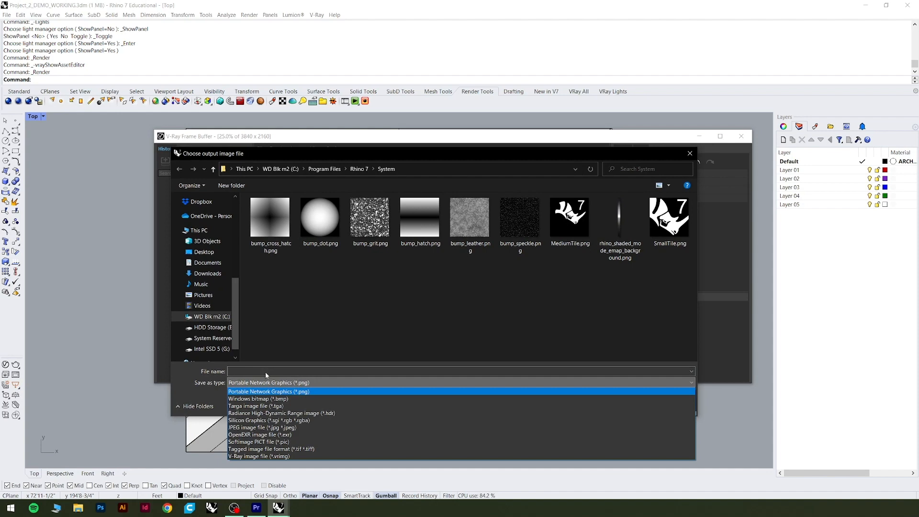
click(266, 374)
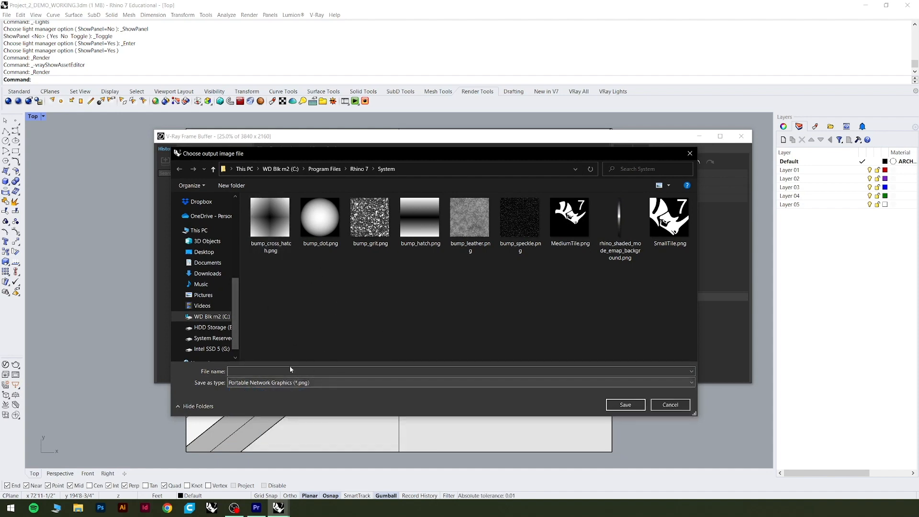
scroll(178, 274, up, 5)
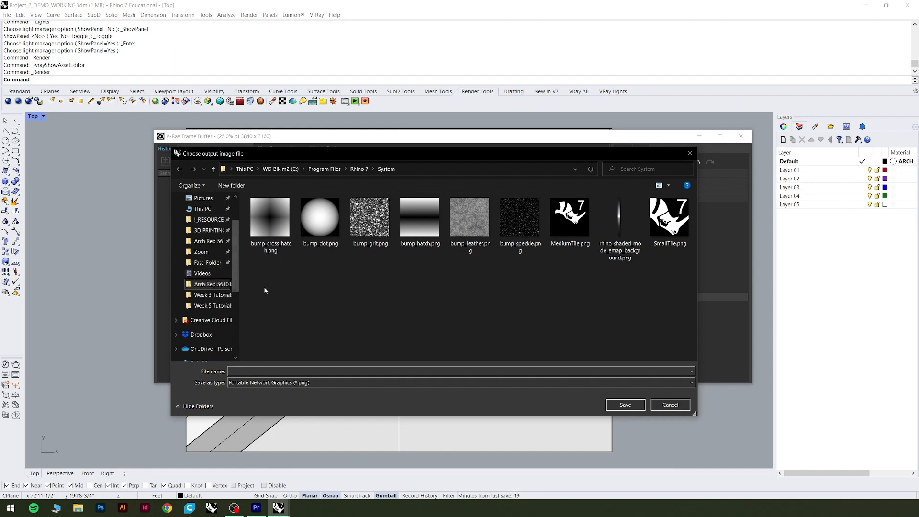
click(302, 385)
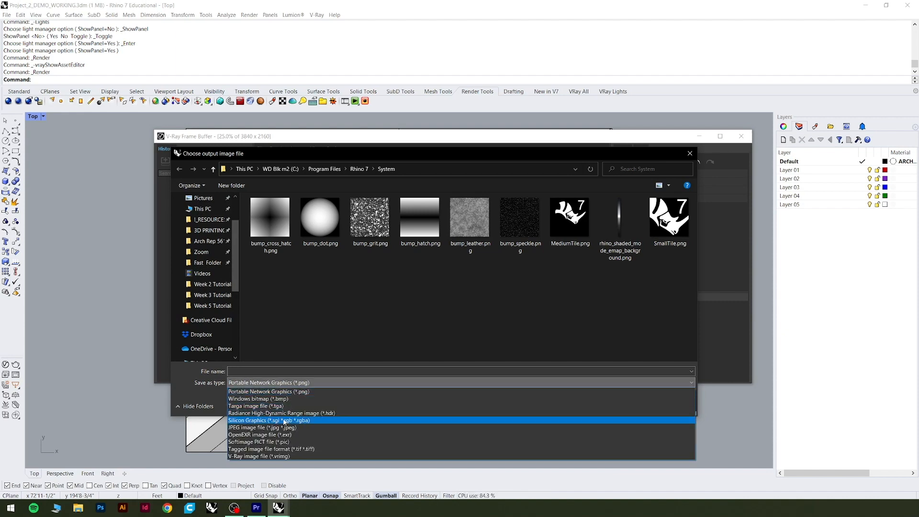
click(375, 161)
drag(579, 154, 580, 122)
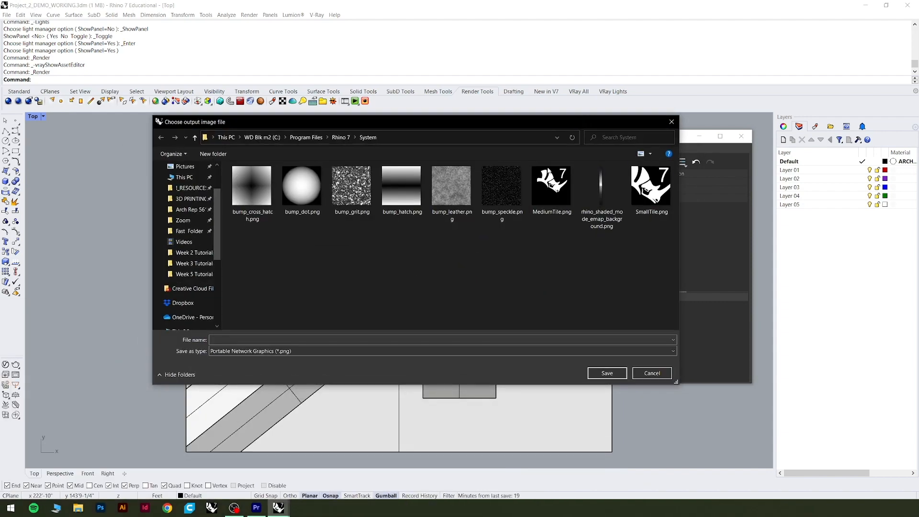
Step: Save the rendered image as a PNG named TEST RENDER in the Fast Folder on the Desktop
click(294, 339)
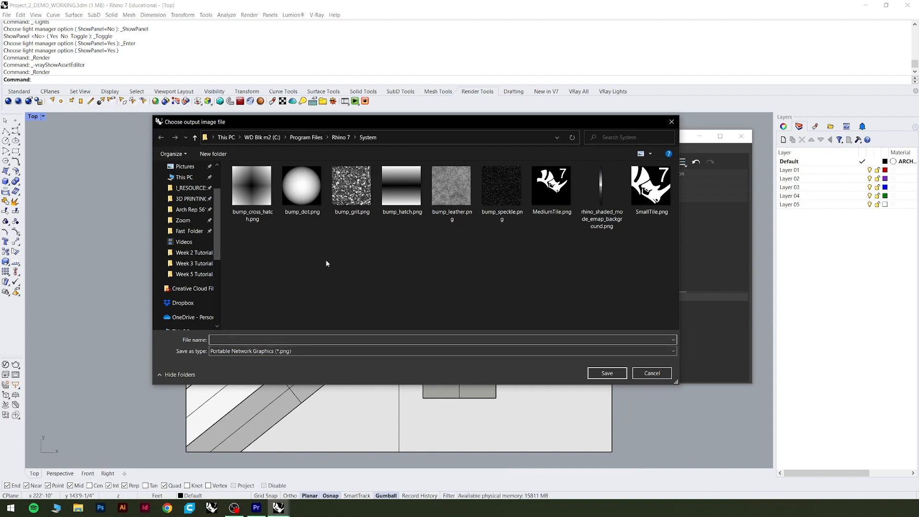
text(TEST RENDER)
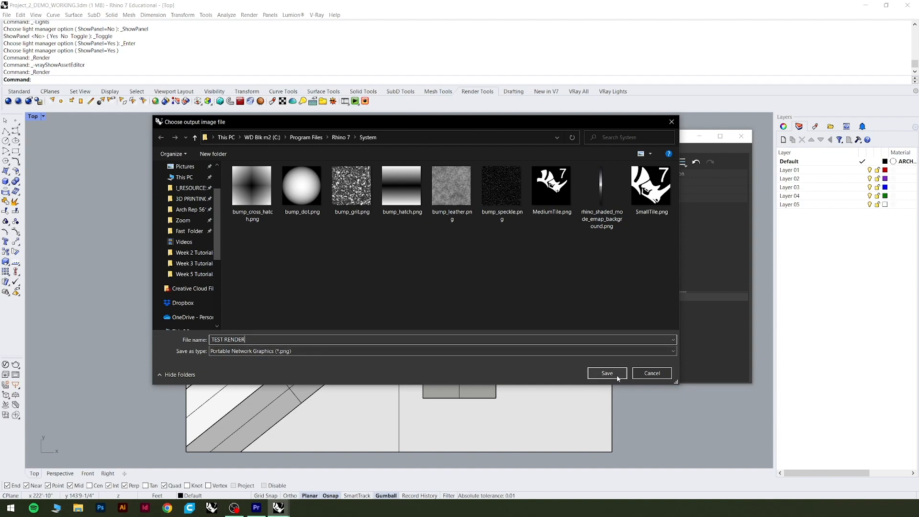
scroll(187, 240, up, 2)
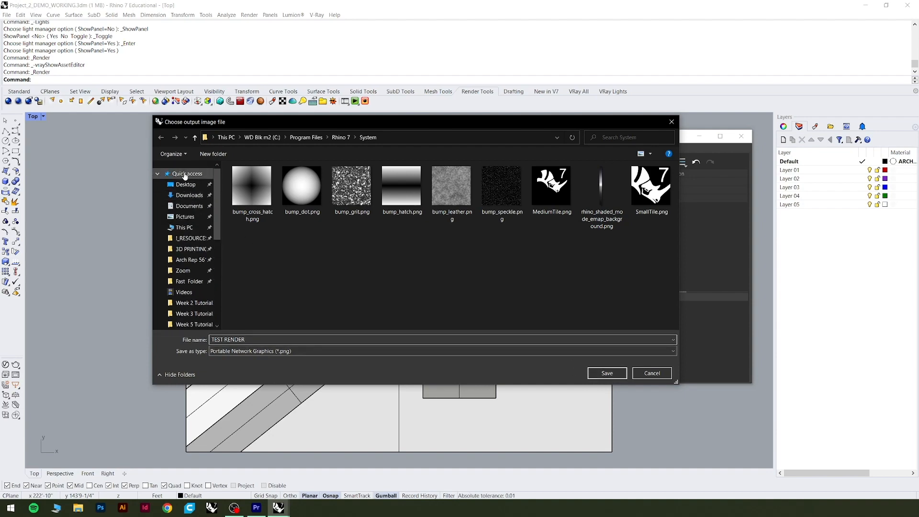
click(189, 281)
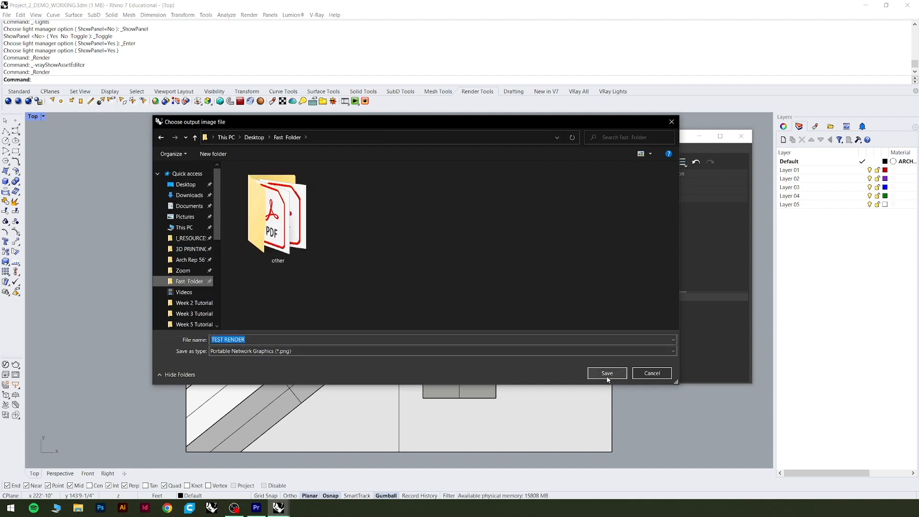
click(609, 379)
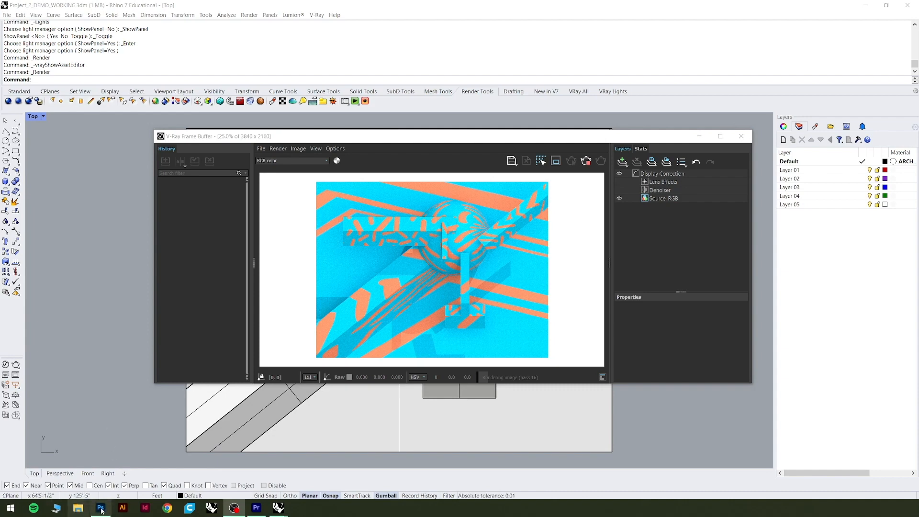
Step: Switch to Photoshop and open TEST RENDER.png from the Fast Folder on the Desktop
mouse_move(102, 511)
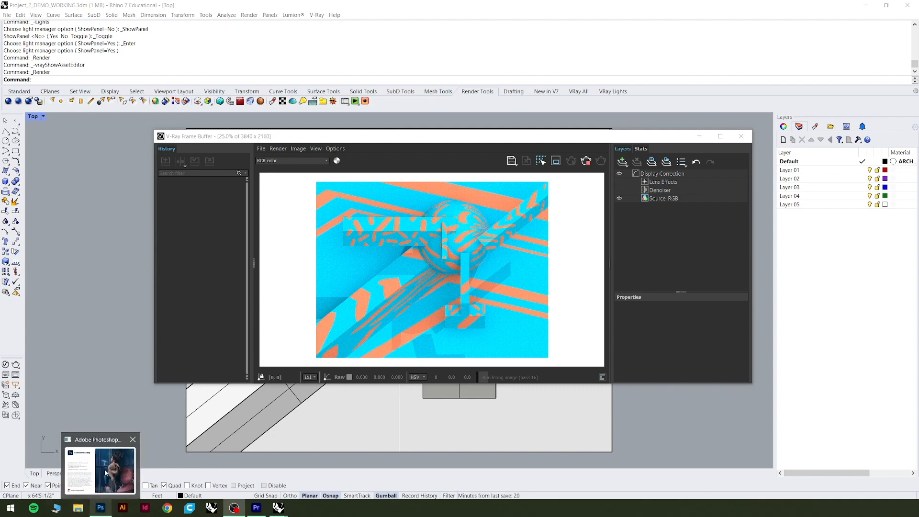
mouse_move(106, 469)
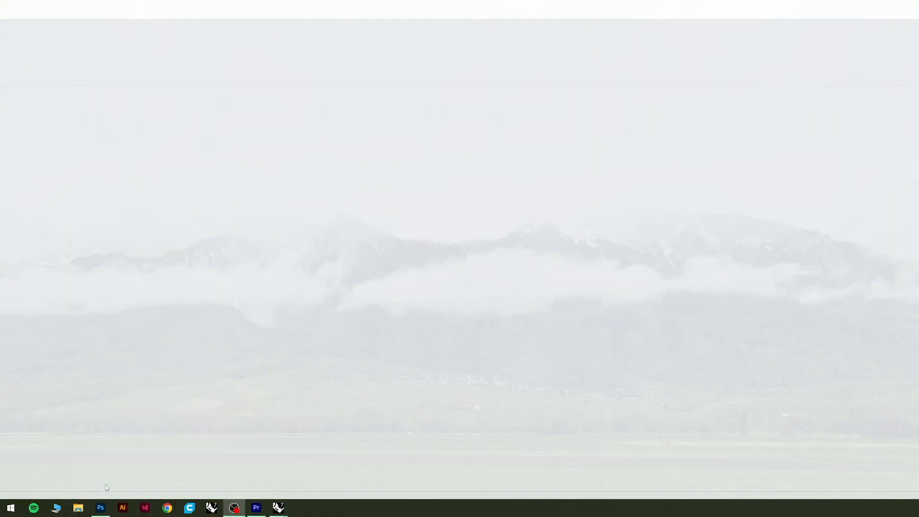
click(106, 485)
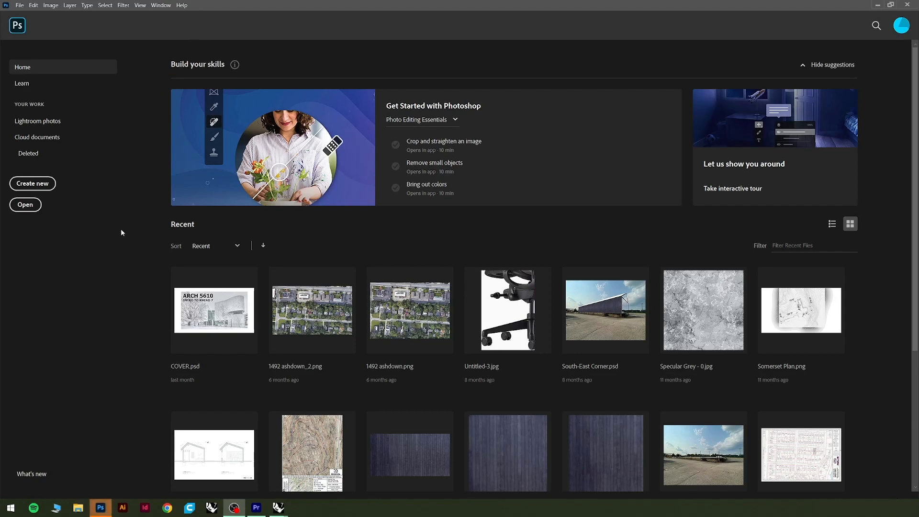
click(35, 205)
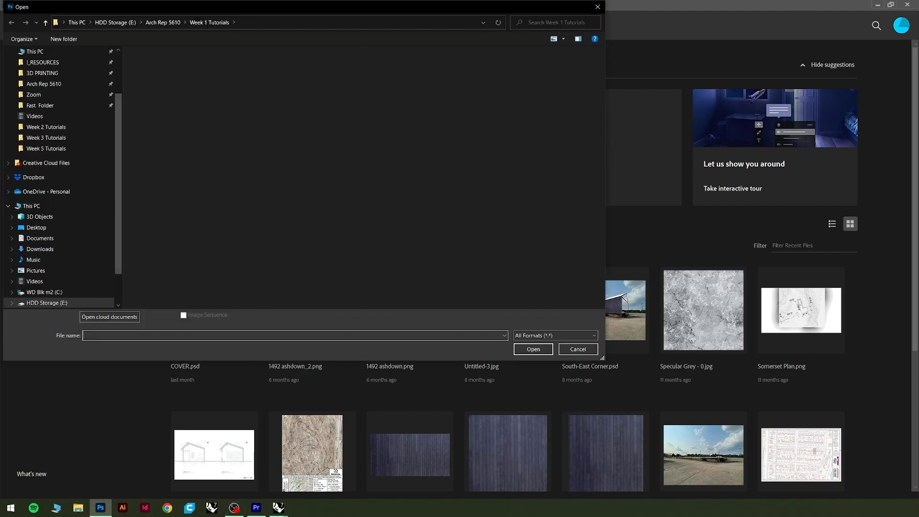
click(40, 106)
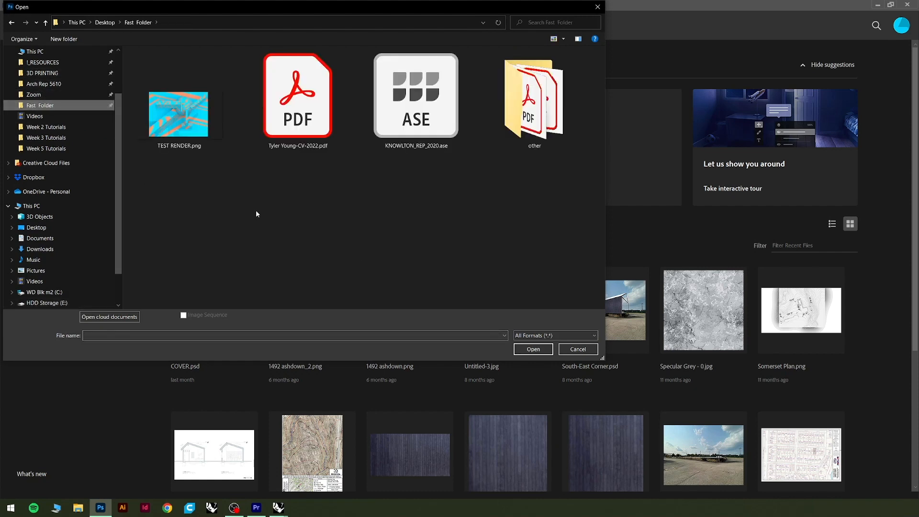
click(187, 113)
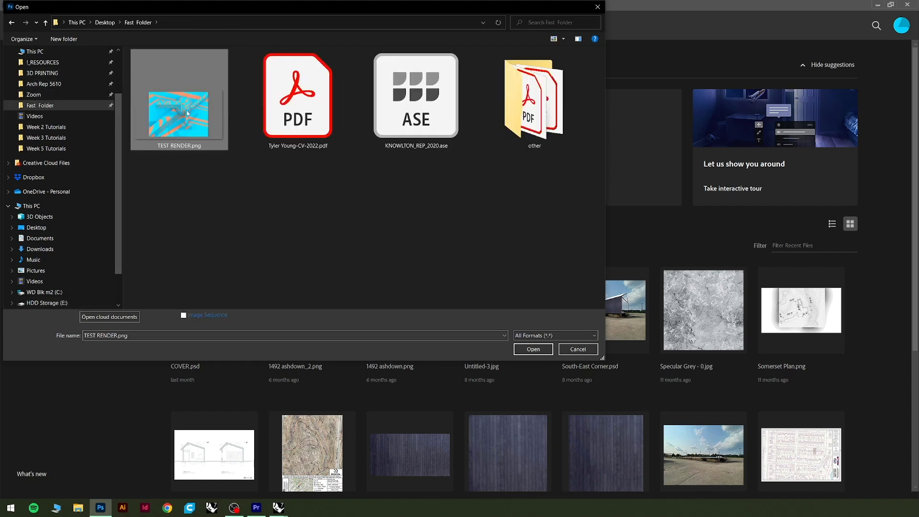
click(532, 354)
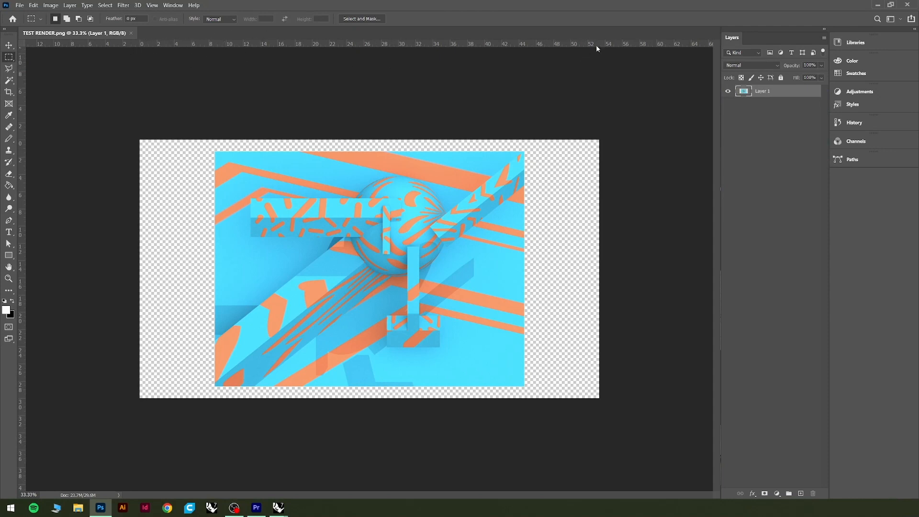
Step: Change the document's ruler units to pixels
right_click(365, 46)
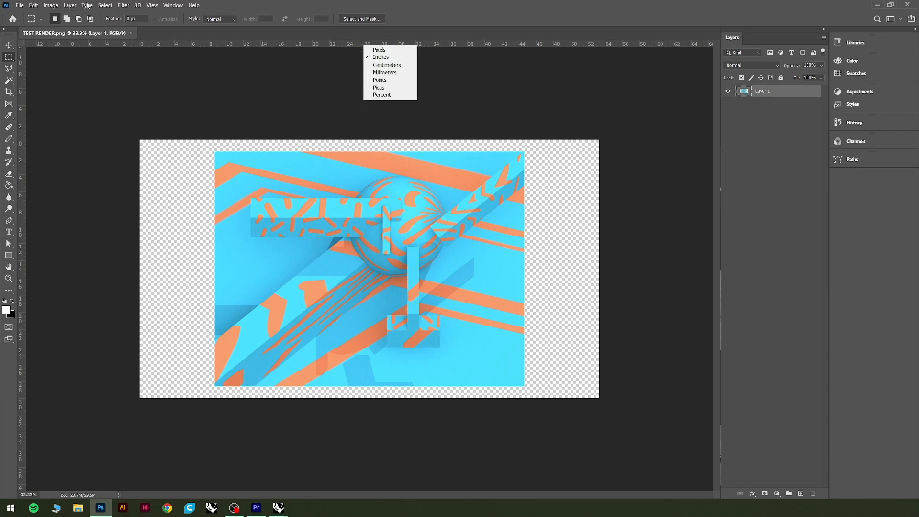
click(154, 9)
click(153, 6)
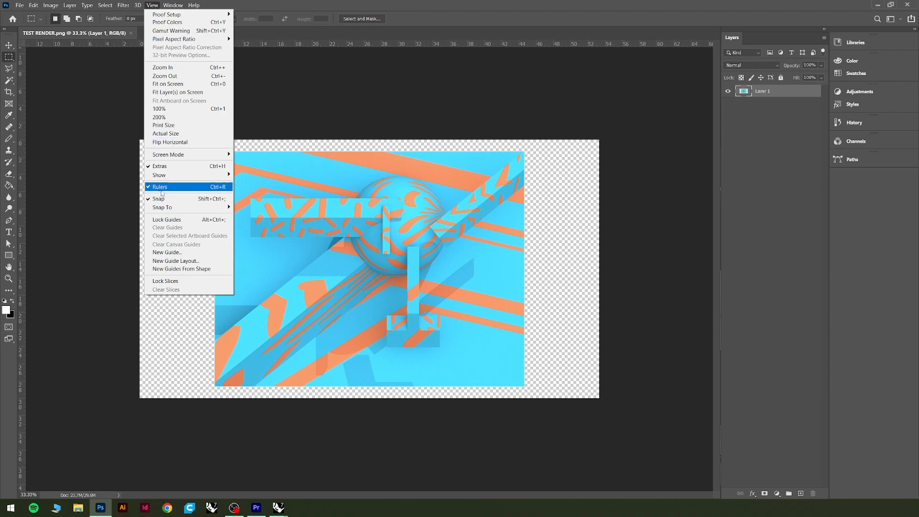
click(438, 28)
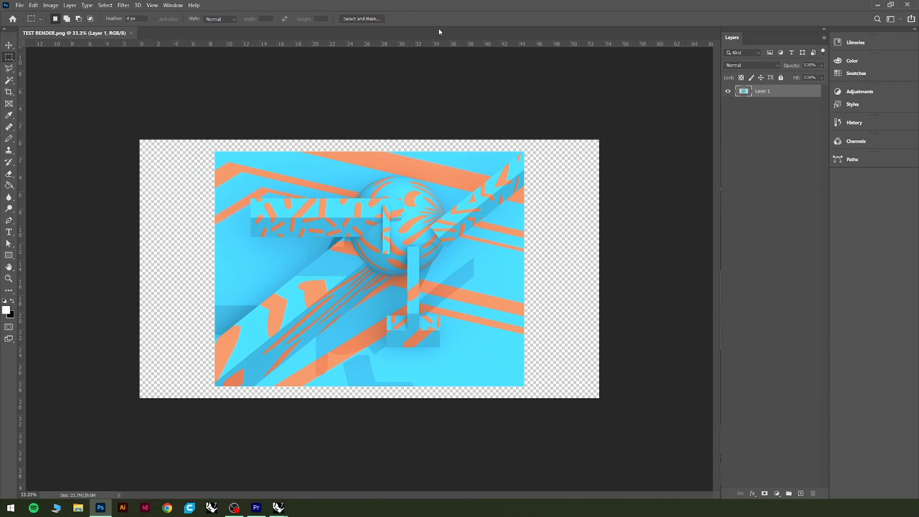
right_click(418, 43)
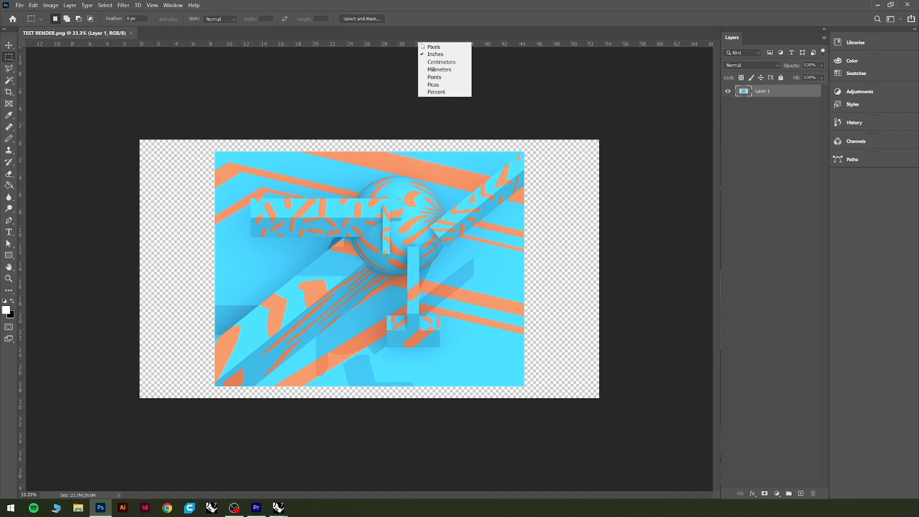
click(433, 48)
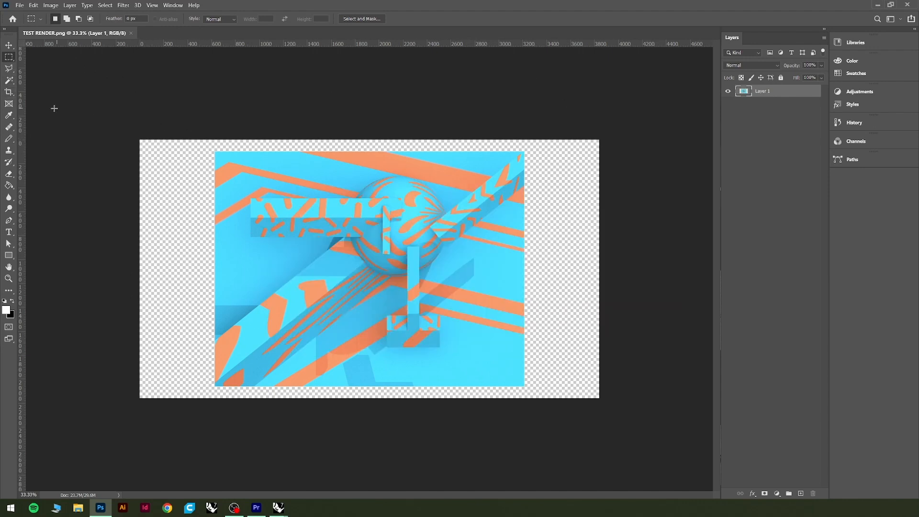
Step: Crop the canvas to the rendered image's edges with an unconstrained Ratio setting, removing the transparent borders on all four sides
click(9, 92)
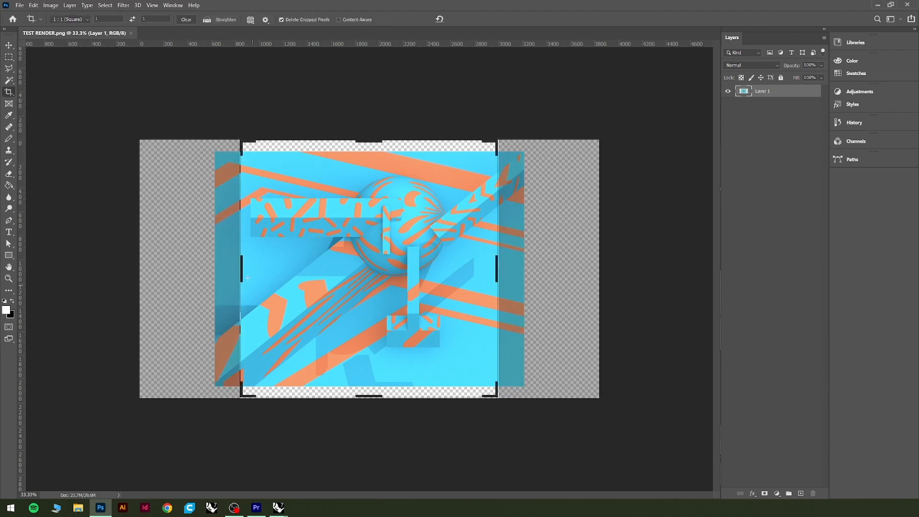
drag(240, 265, 228, 265)
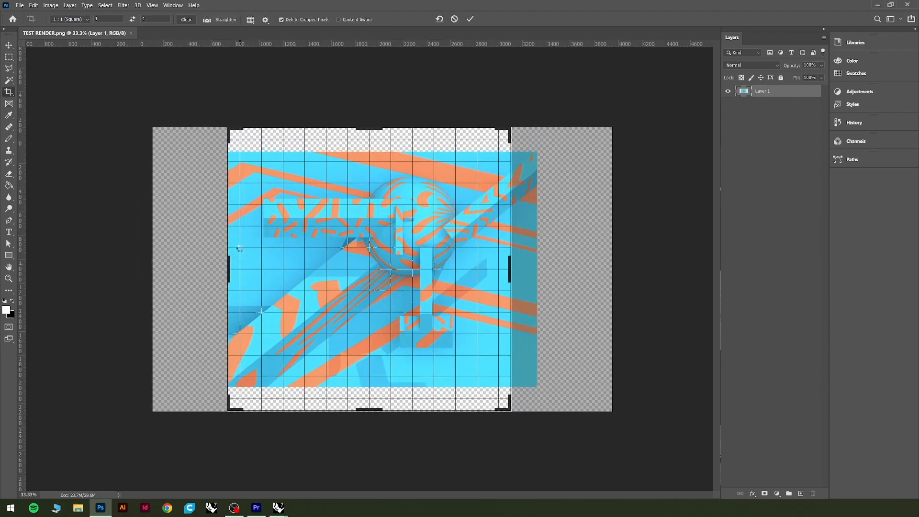
click(84, 24)
click(88, 25)
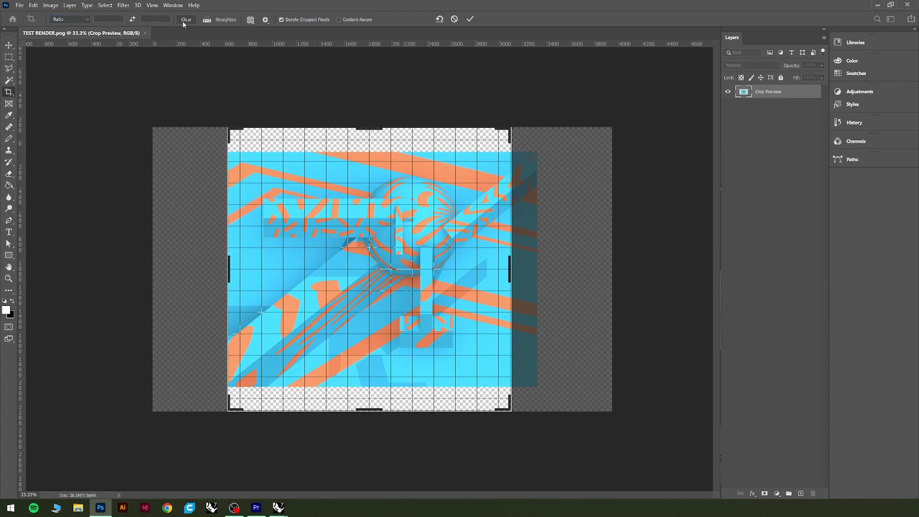
drag(365, 127, 365, 142)
drag(365, 138, 389, 164)
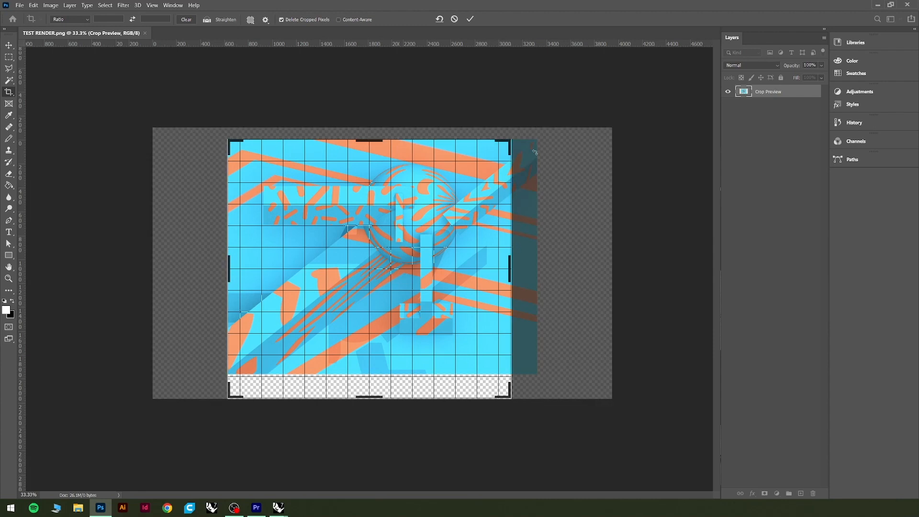
mouse_move(511, 268)
mouse_down()
mouse_move(554, 271)
mouse_move(522, 268)
mouse_up()
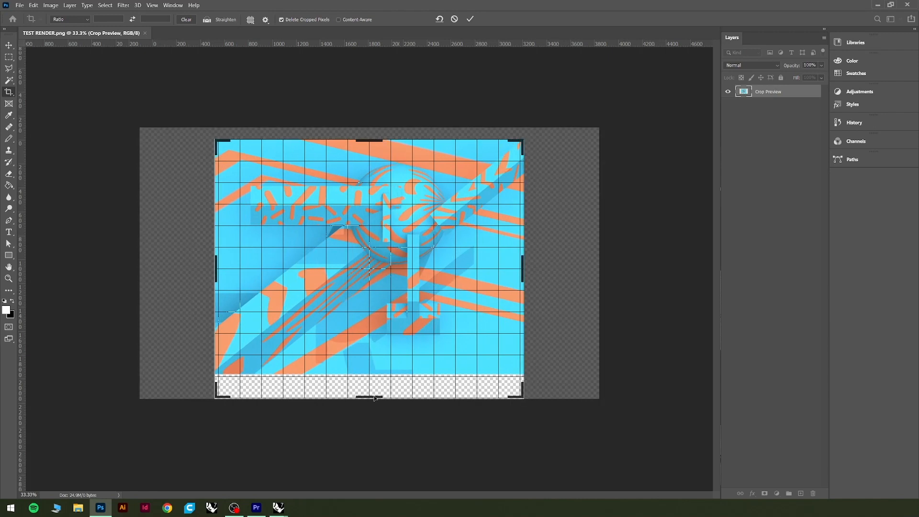
drag(374, 398, 376, 385)
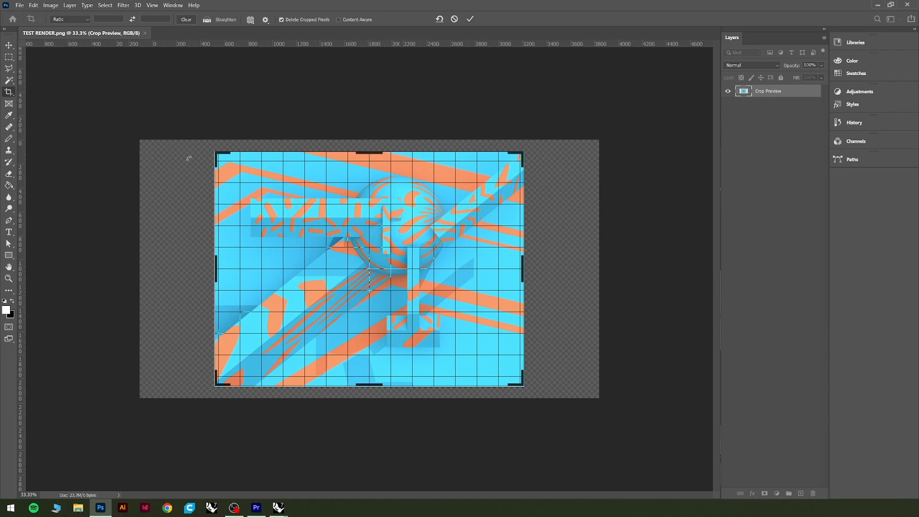
click(471, 20)
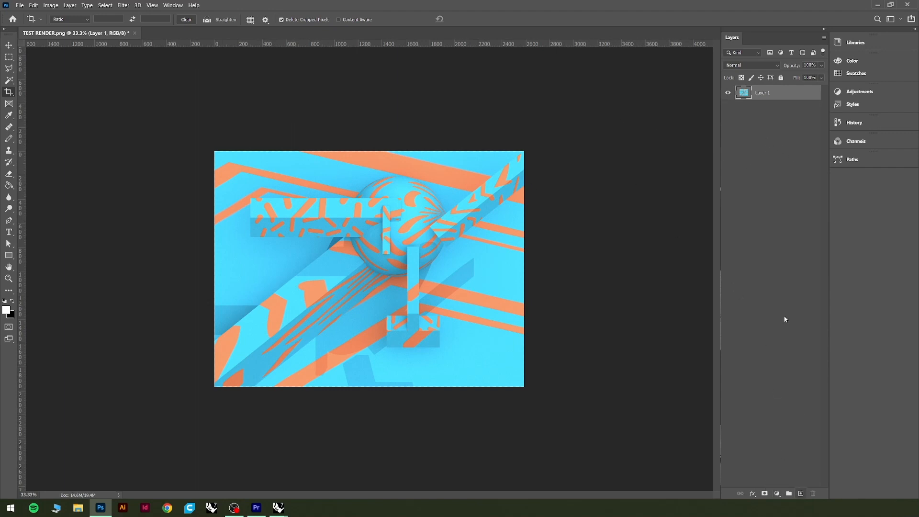
Step: Add a blank layer above the render layer, and try out hiding and showing the render layer and locking and unlocking the blank one
click(800, 493)
click(728, 108)
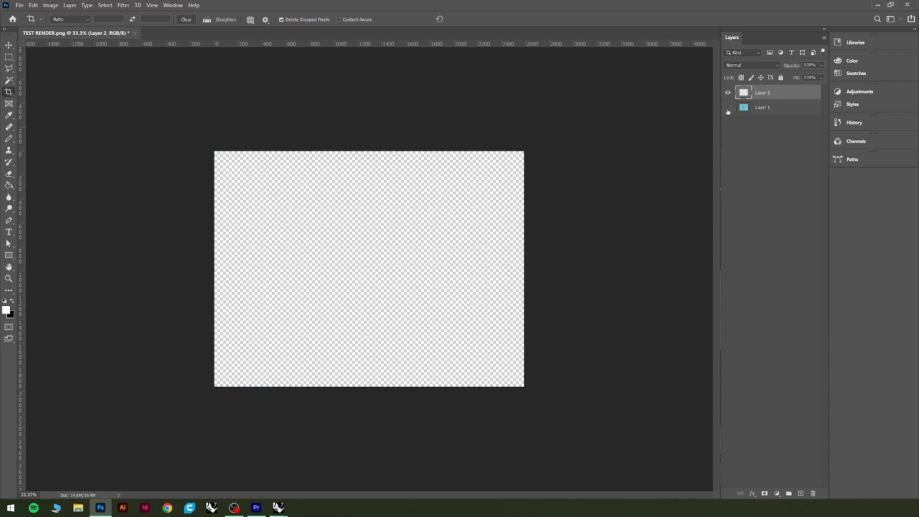
click(728, 108)
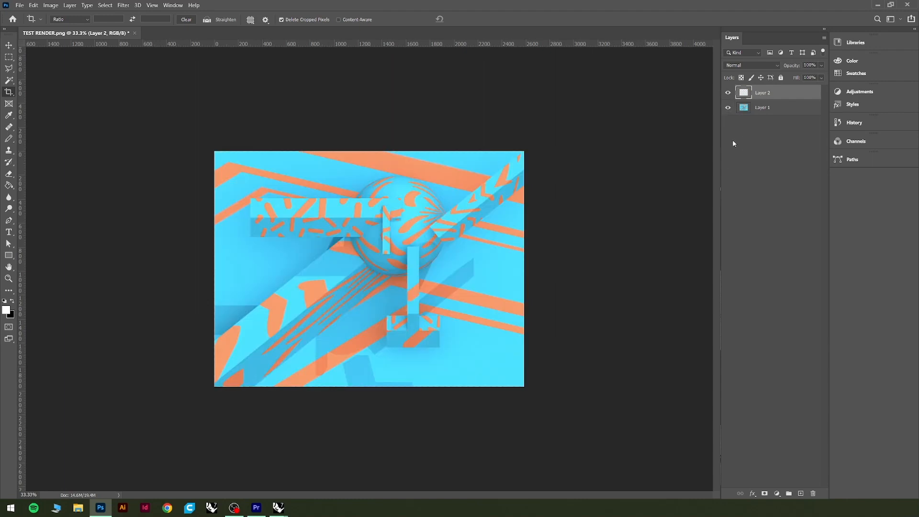
click(780, 78)
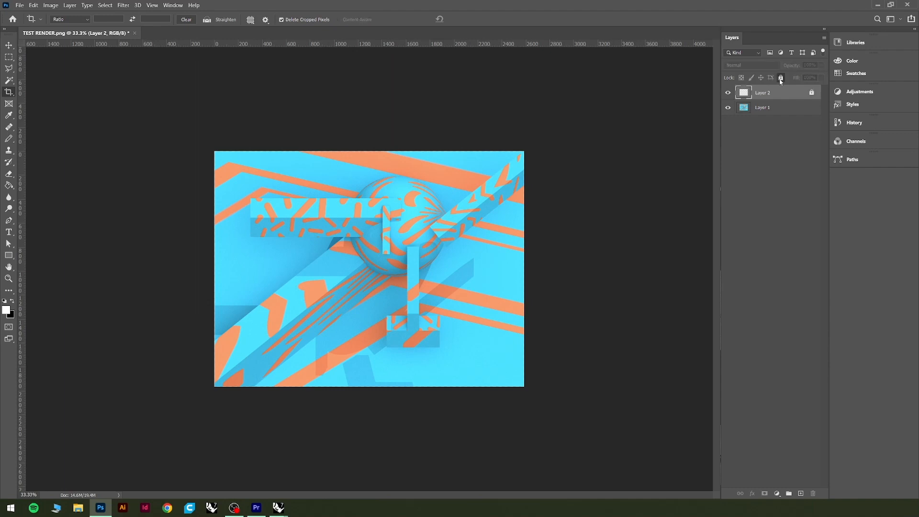
click(812, 93)
Step: Make the render layer, Layer 1, active and activate the Polygonal Lasso tool
click(792, 112)
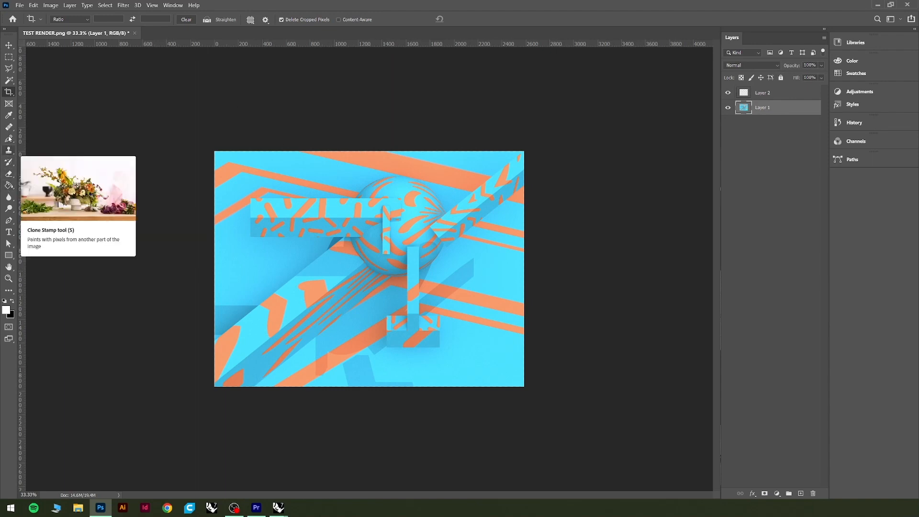
click(10, 70)
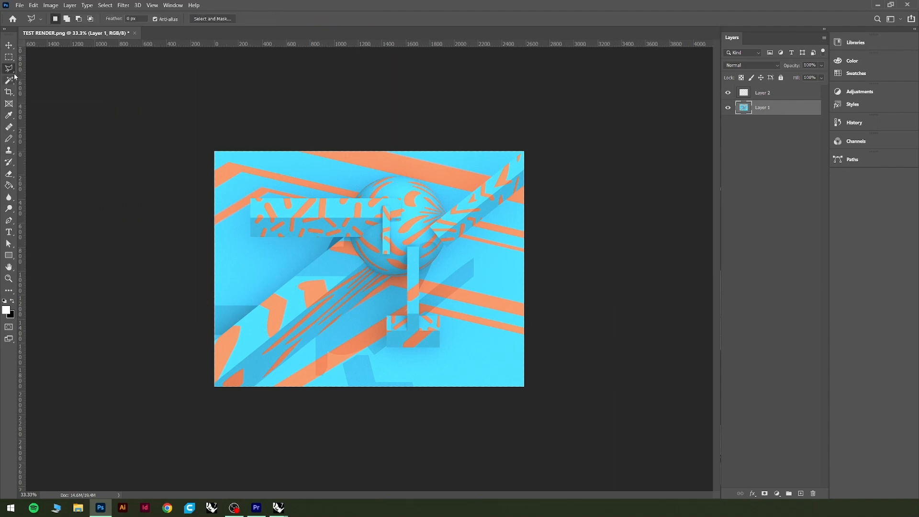